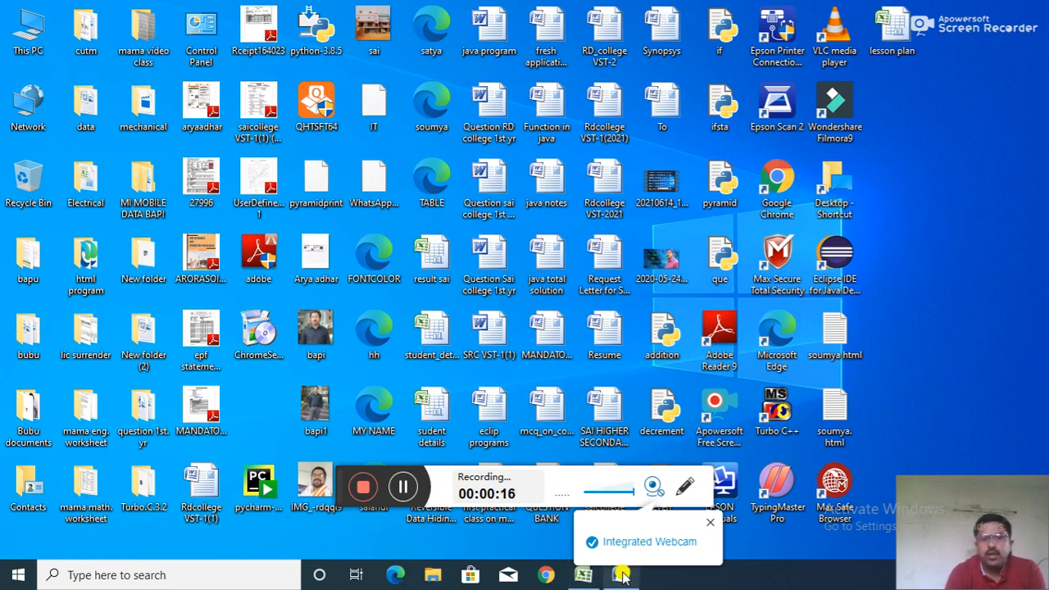
# - Switch to the "To" letter in Microsoft Word and set the line spacing of its opening "To" paragraph to 1.5
pyautogui.moveTo(624, 576)
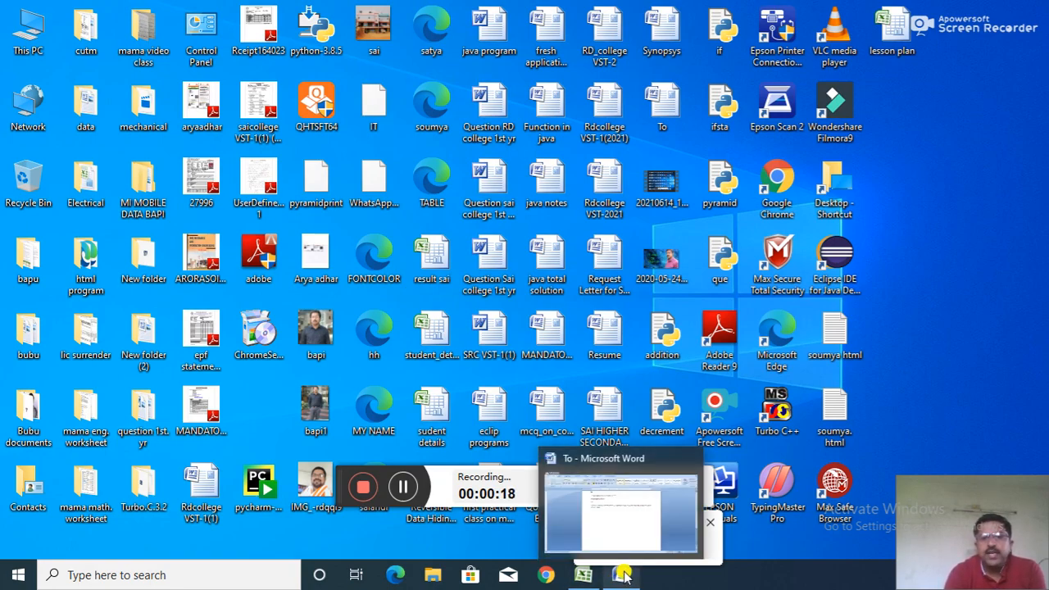
pyautogui.click(622, 531)
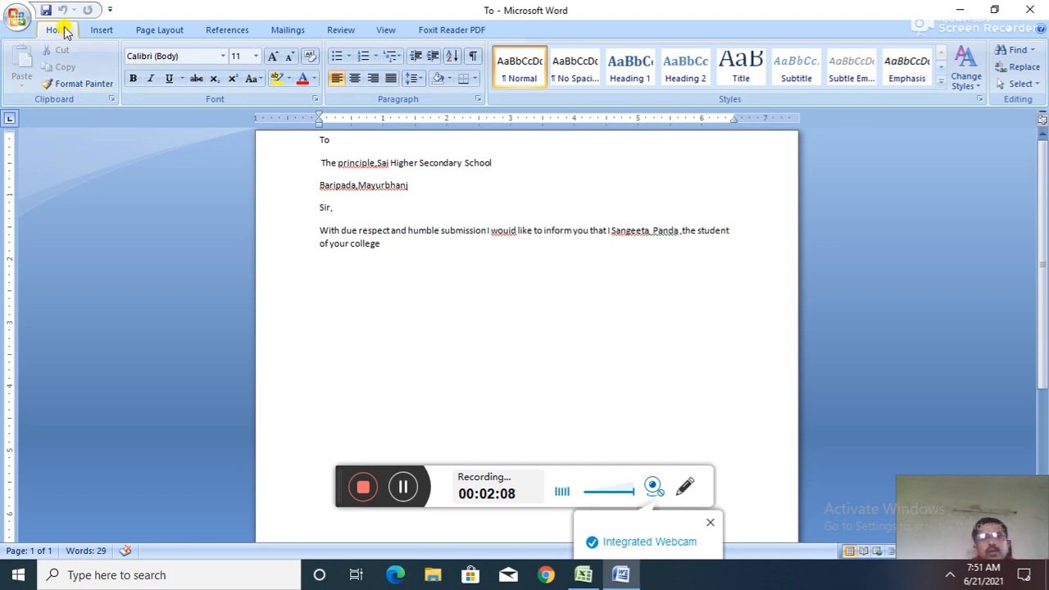
pyautogui.click(420, 79)
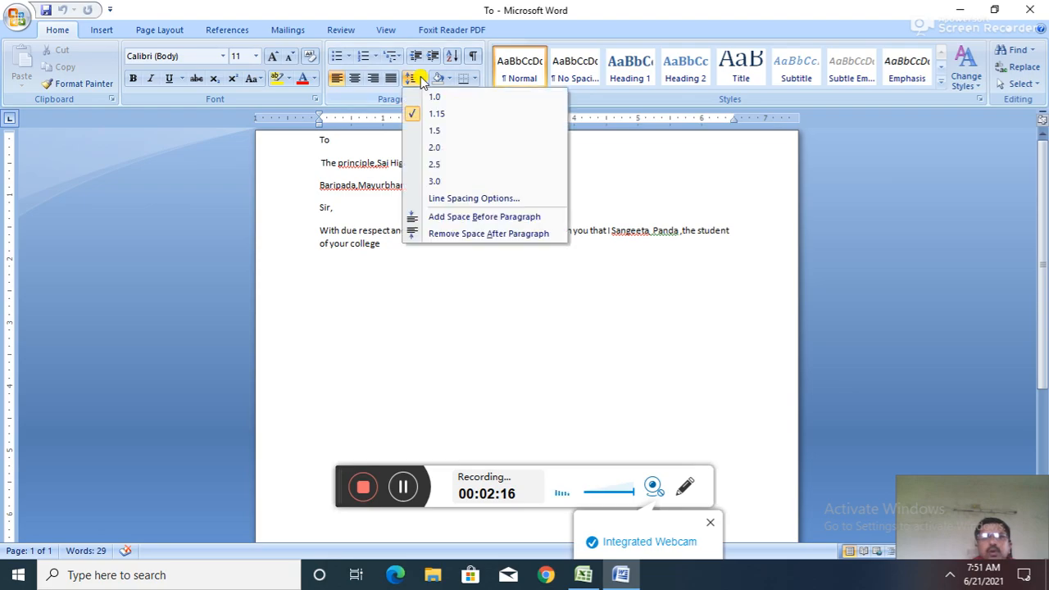
pyautogui.click(434, 131)
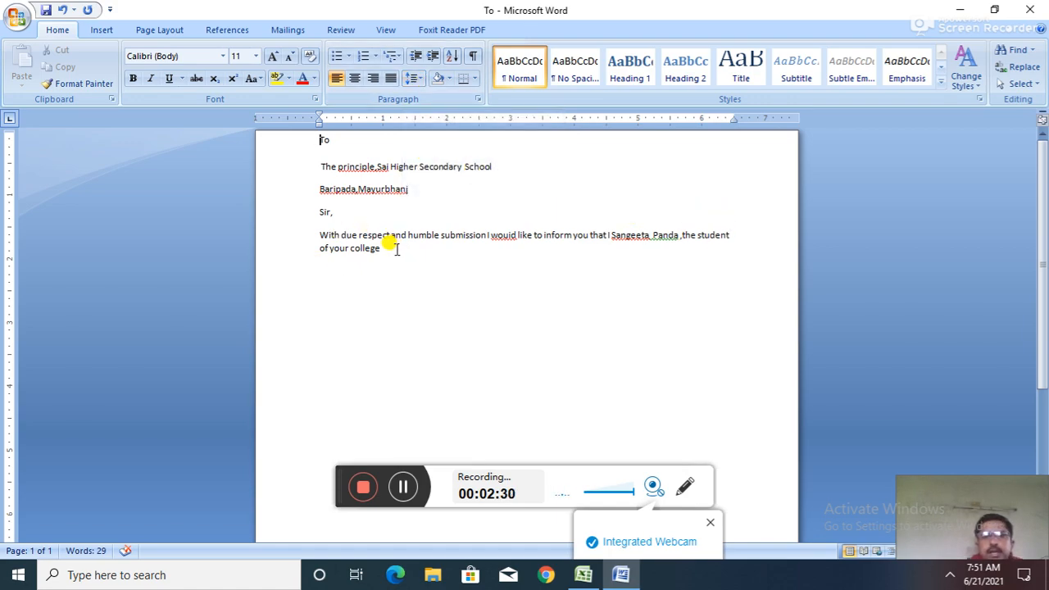
# - Set the line spacing of the body paragraph starting "With due respect and humble submission" to 2.0
pyautogui.moveTo(382, 248); pyautogui.dragTo(336, 239)
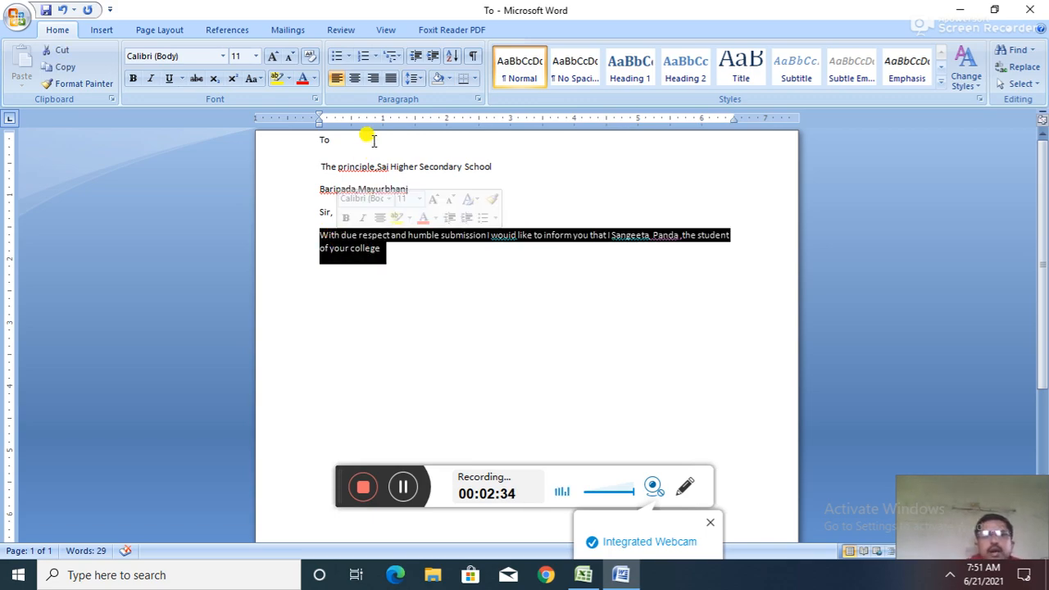
pyautogui.click(415, 79)
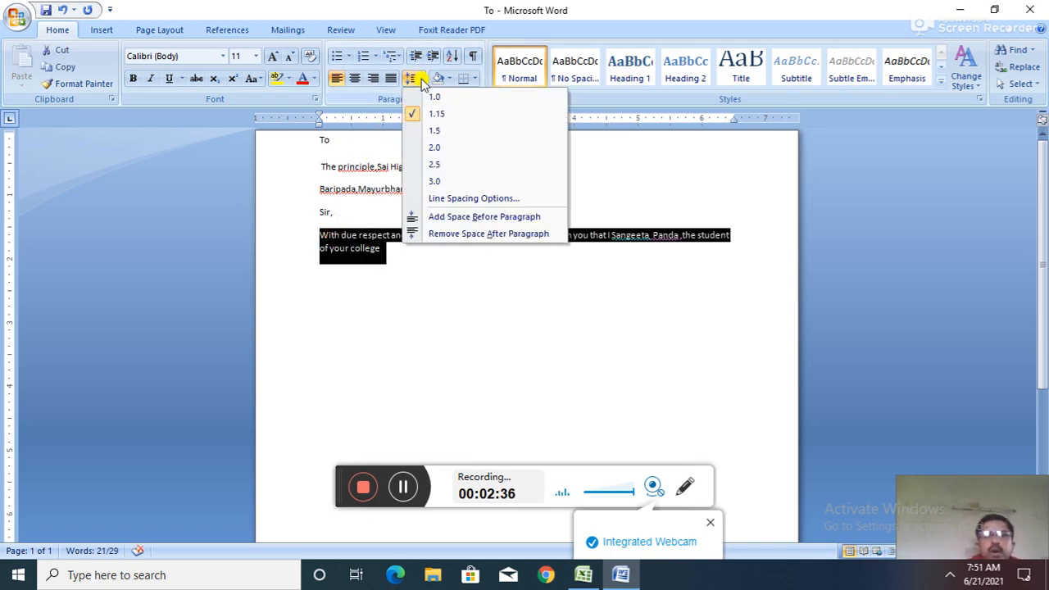
pyautogui.click(431, 148)
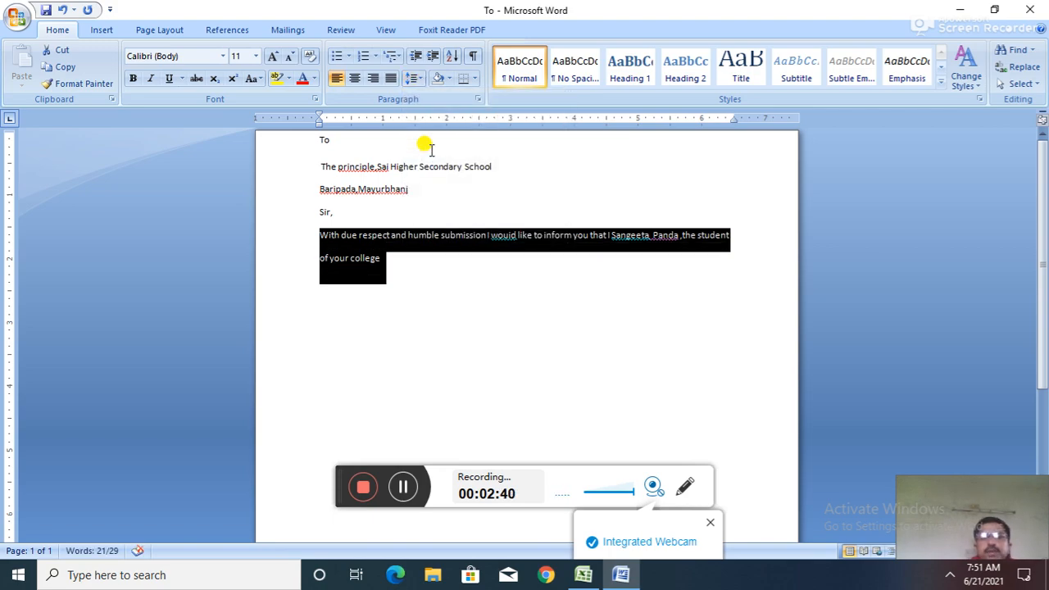
pyautogui.click(449, 283)
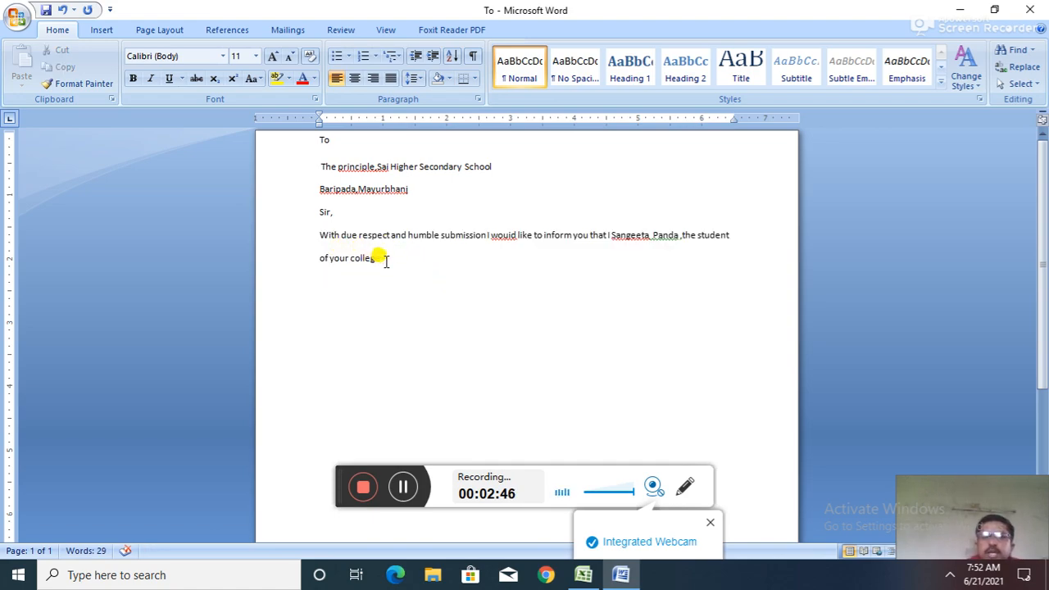
# - Set all the letter's text to font size 16 and make it bold
pyautogui.moveTo(375, 258); pyautogui.dragTo(303, 135)
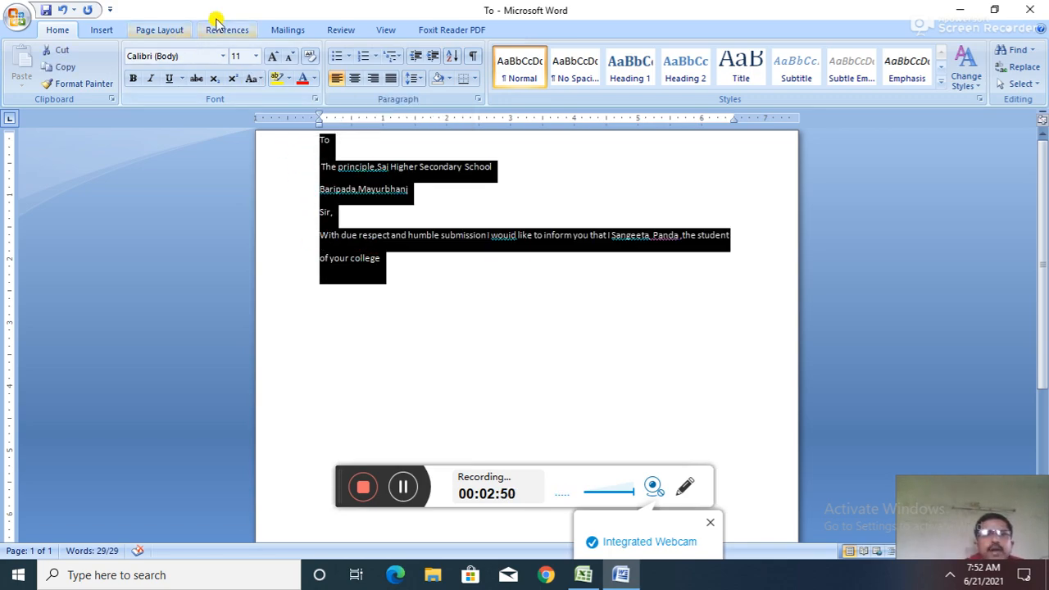
pyautogui.click(256, 55)
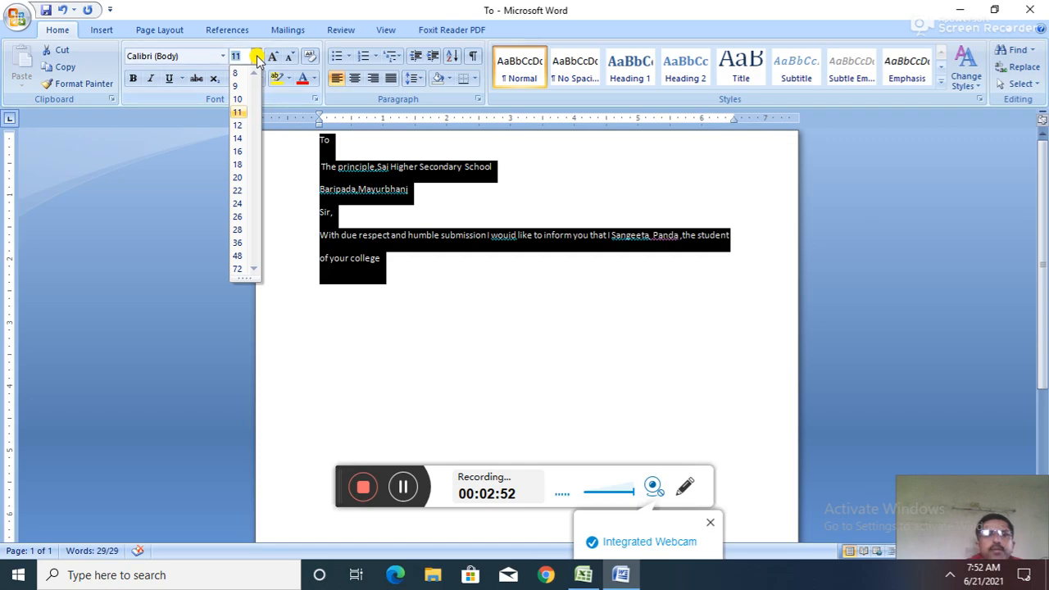
pyautogui.click(236, 151)
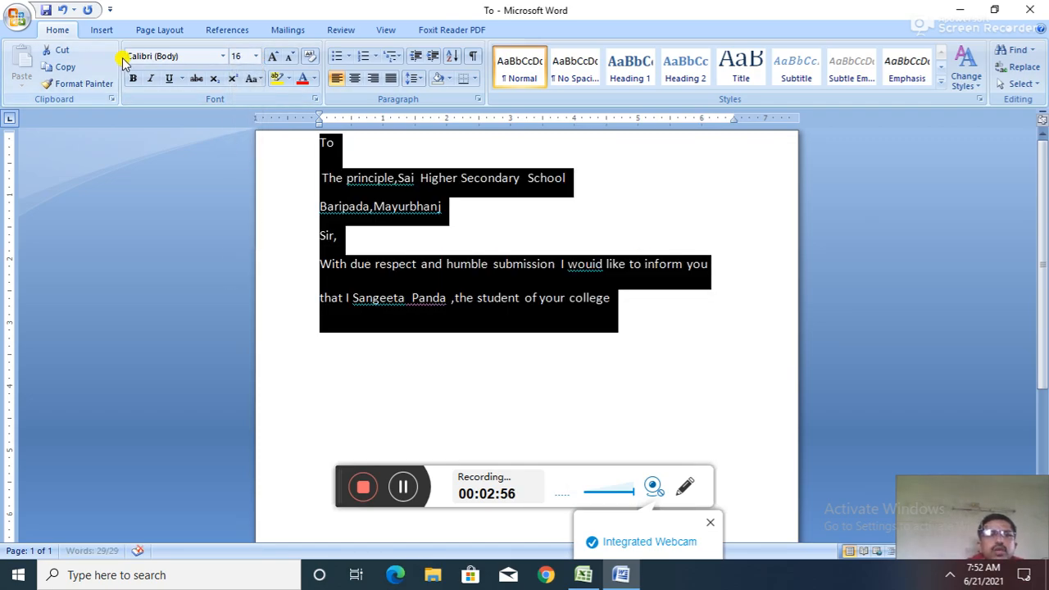
pyautogui.click(134, 80)
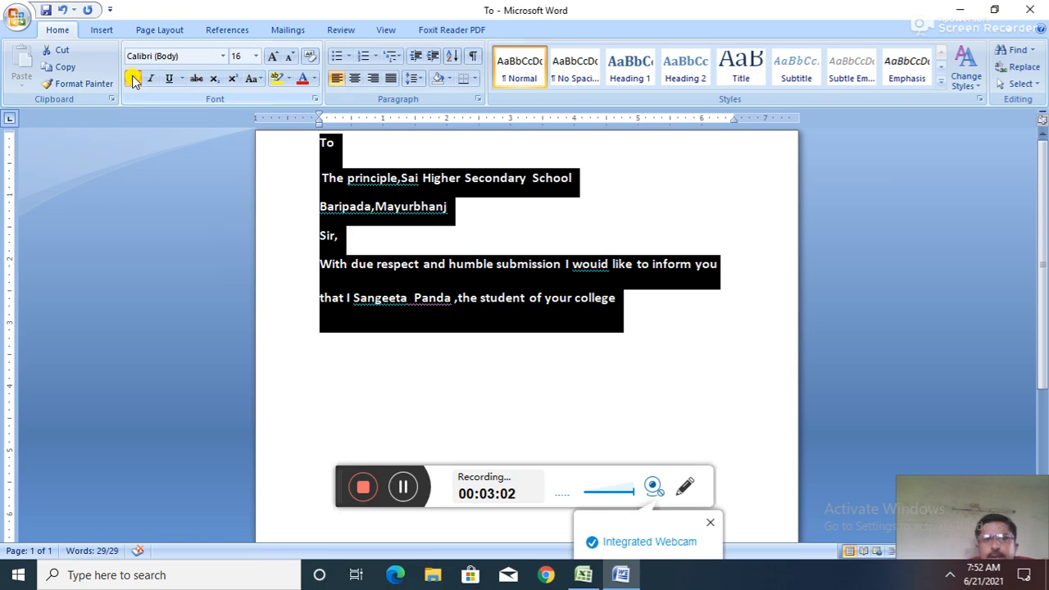
# - Try line spacing 2.0 on the whole letter, and set it to 1.0 instead
pyautogui.click(419, 82)
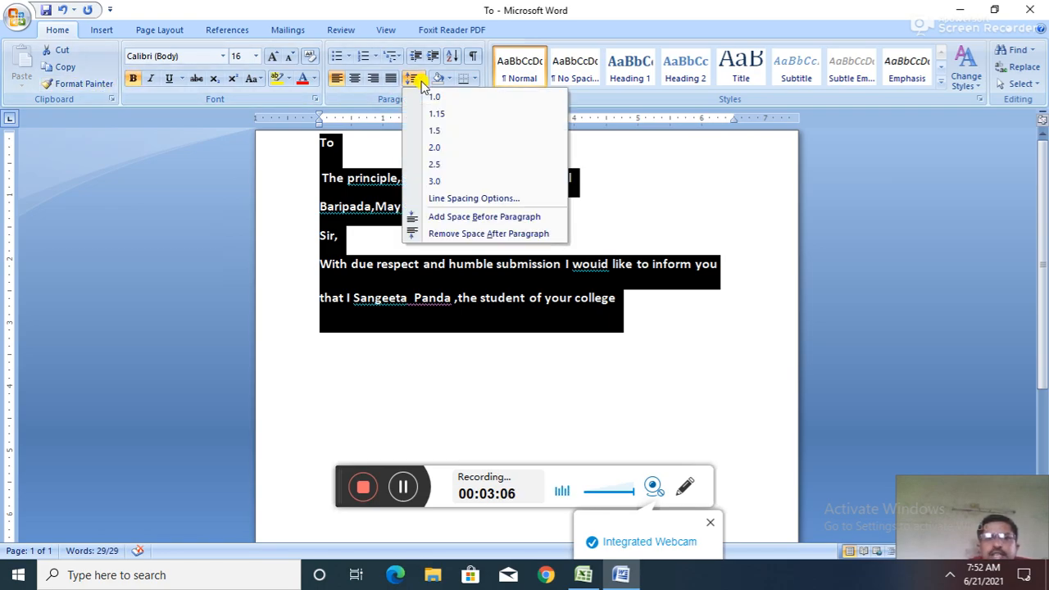
pyautogui.click(434, 150)
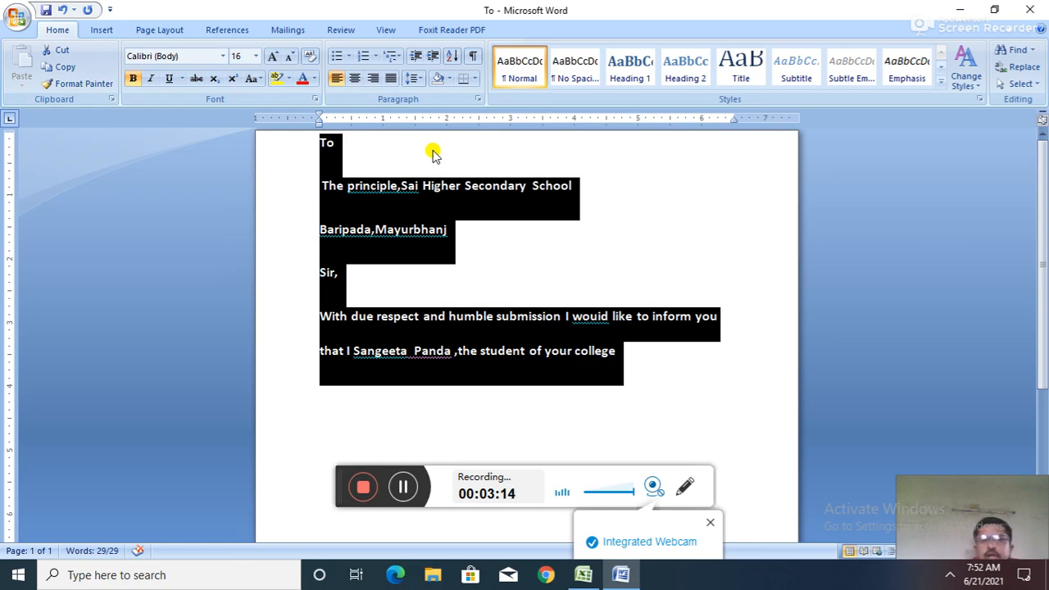
pyautogui.click(418, 80)
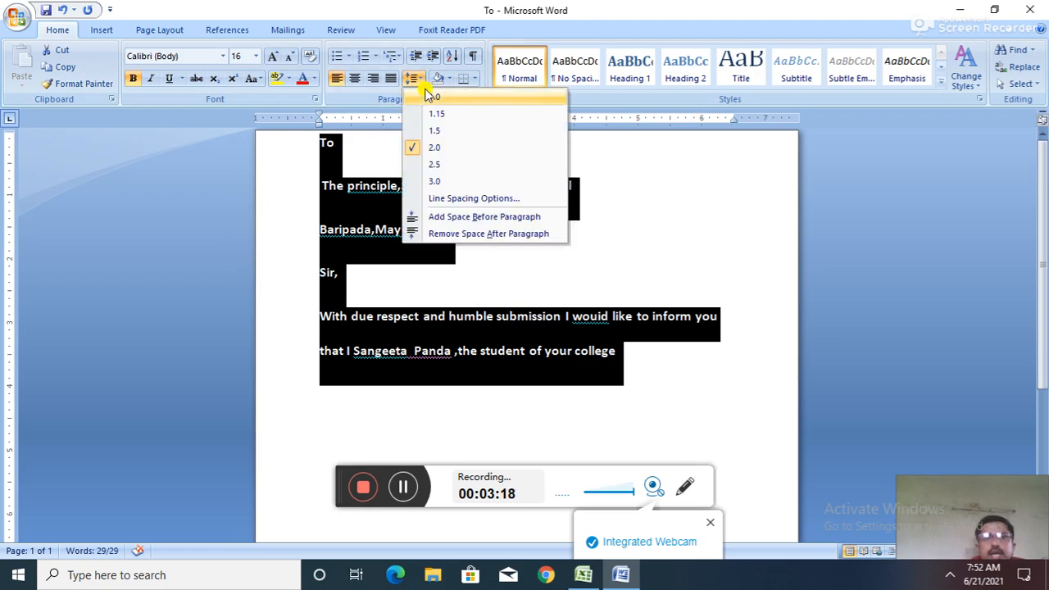
pyautogui.click(432, 97)
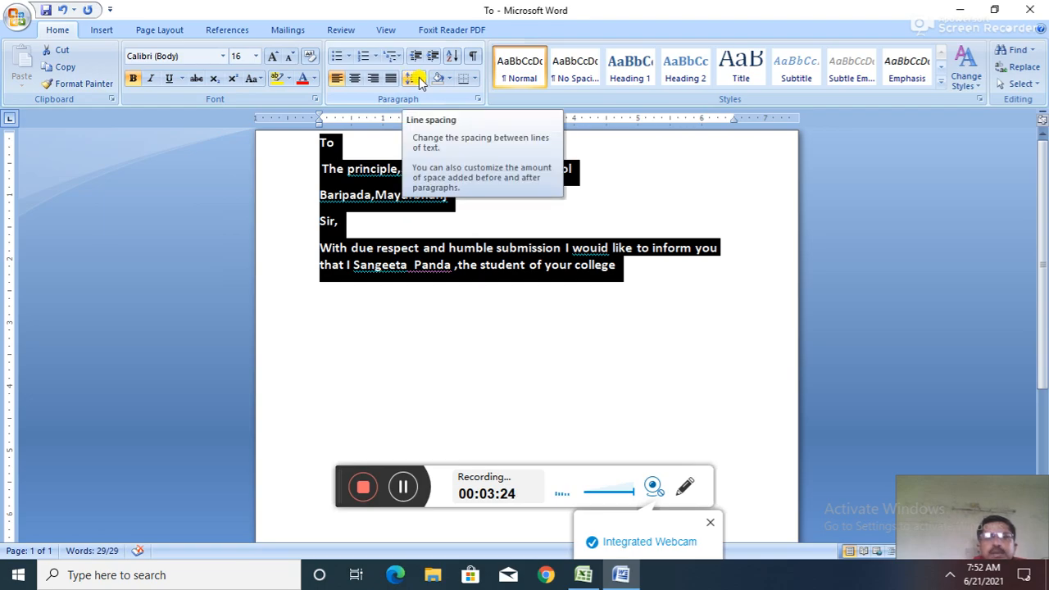
# - Review the indents and spacing settings in the line spacing options for the whole letter, without changing them
pyautogui.click(421, 79)
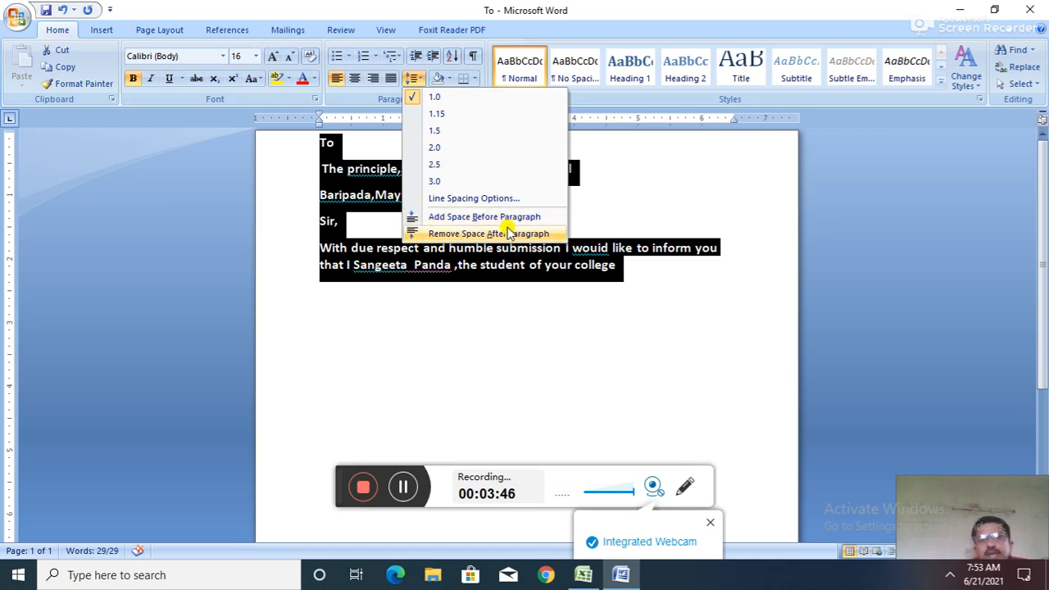
pyautogui.click(492, 198)
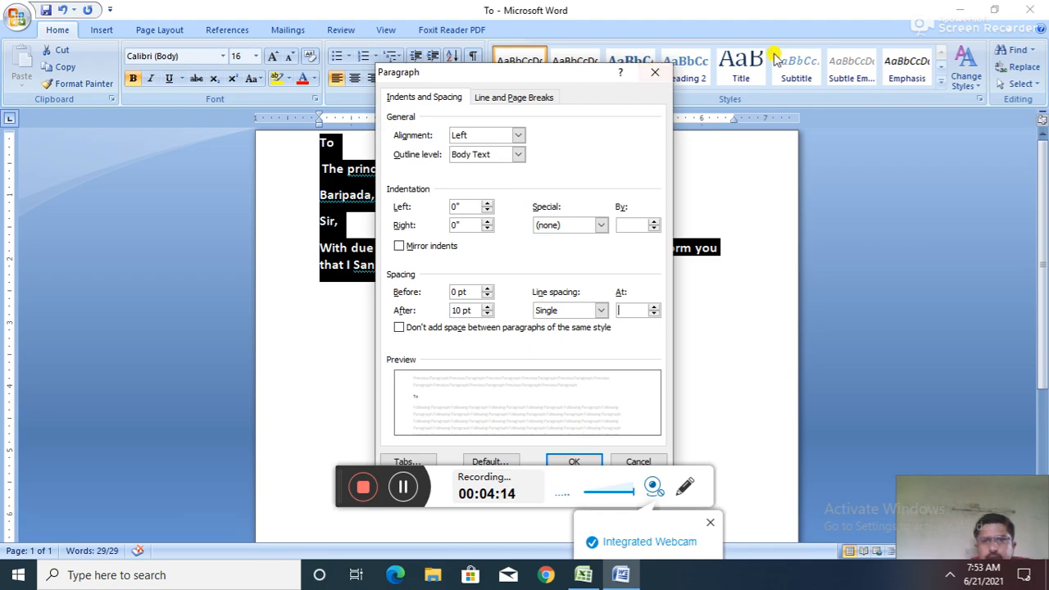
pyautogui.click(662, 74)
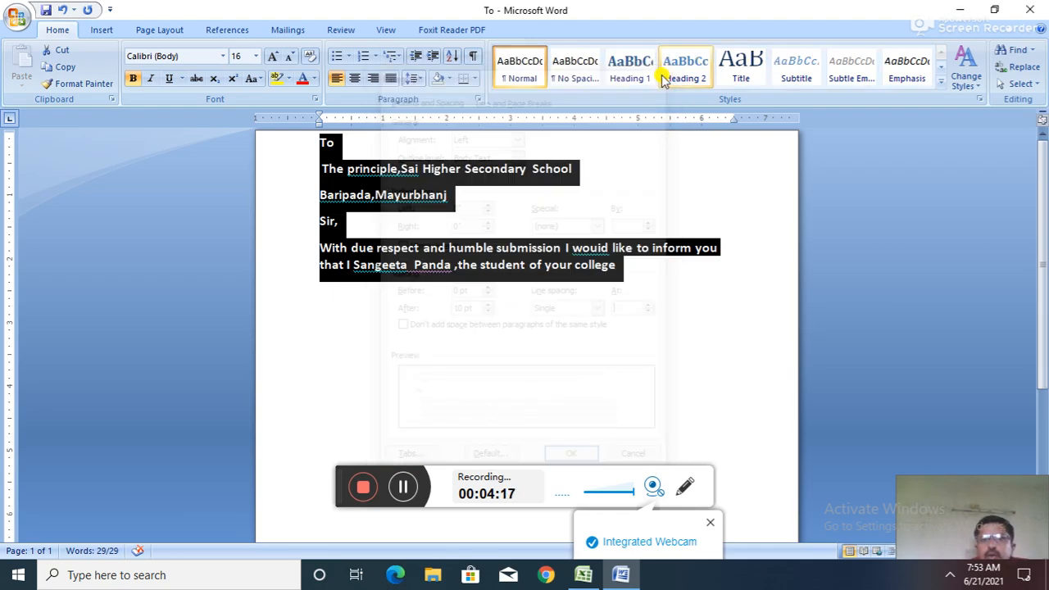
# - Add space before the "Sir," paragraph and remove the space after it
pyautogui.click(411, 268)
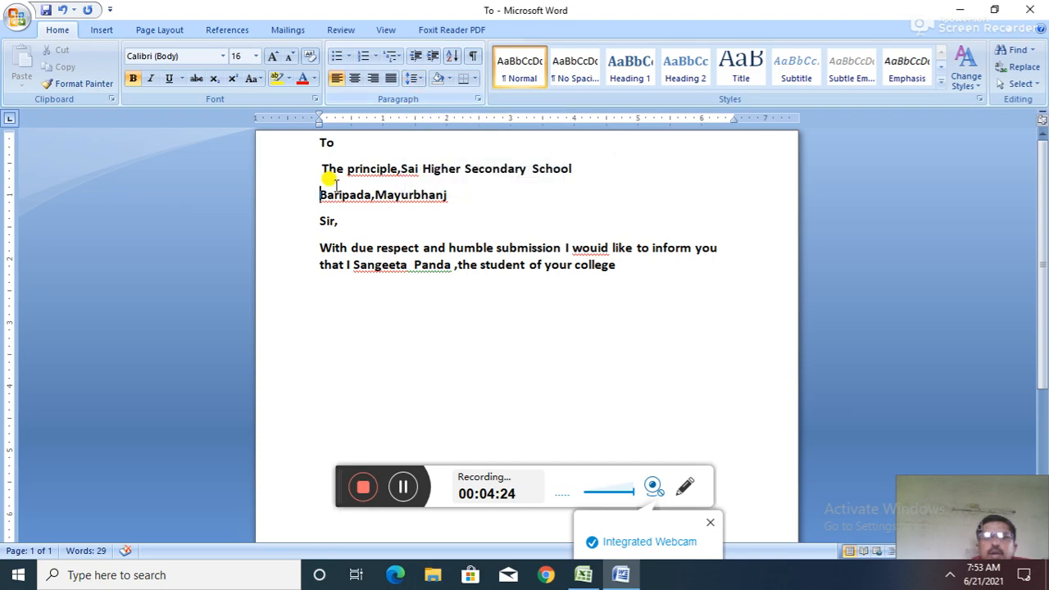
pyautogui.click(317, 221)
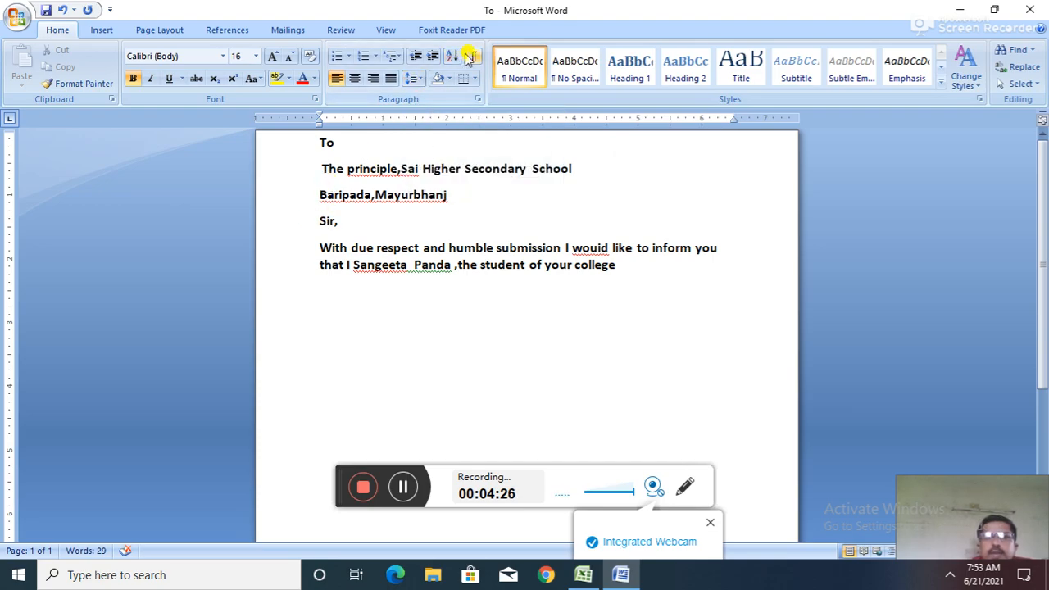
pyautogui.click(419, 78)
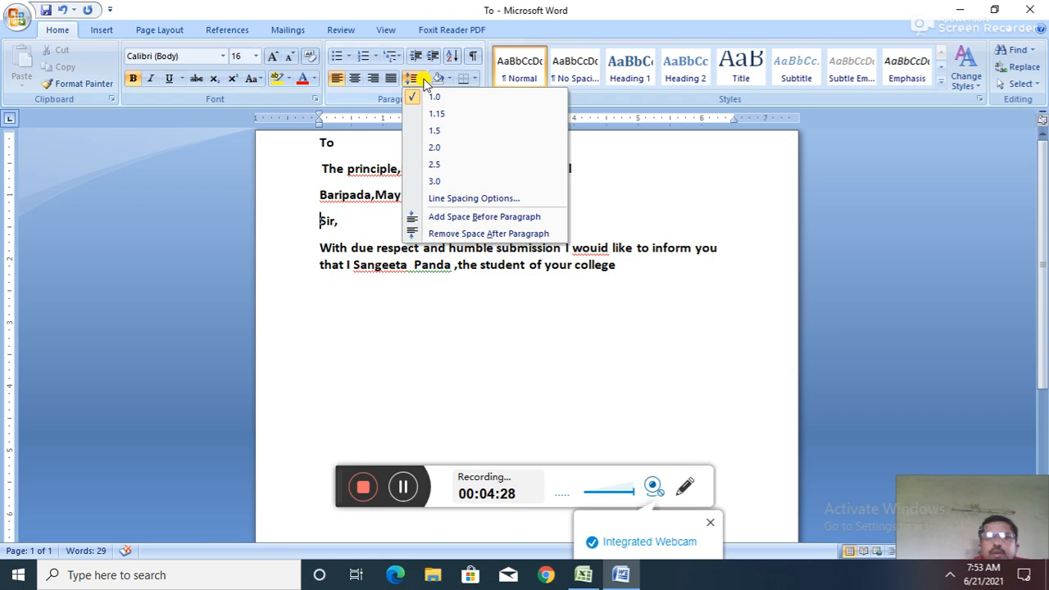
pyautogui.click(451, 218)
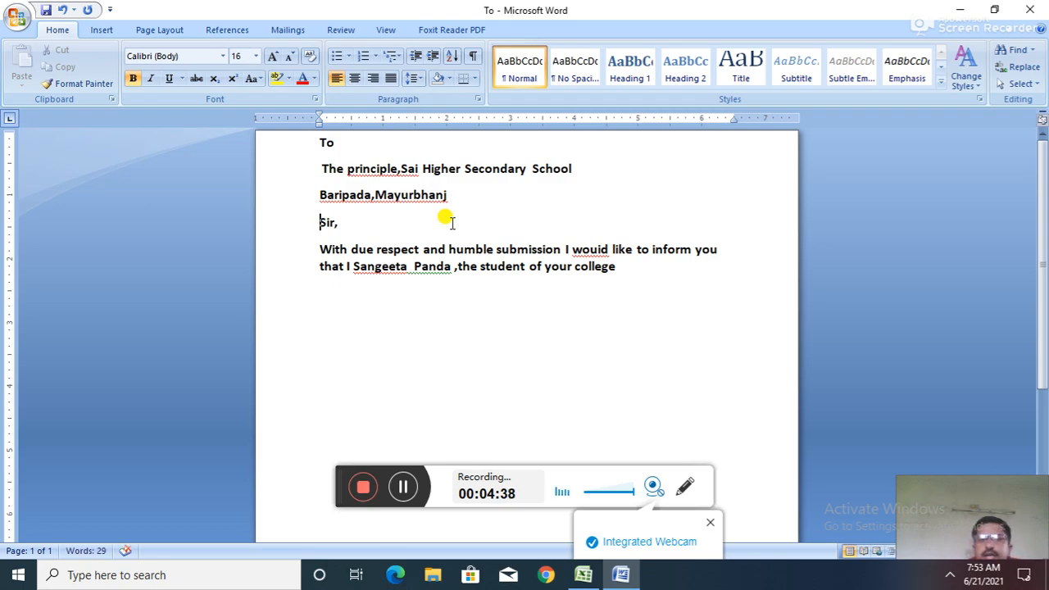
pyautogui.click(418, 82)
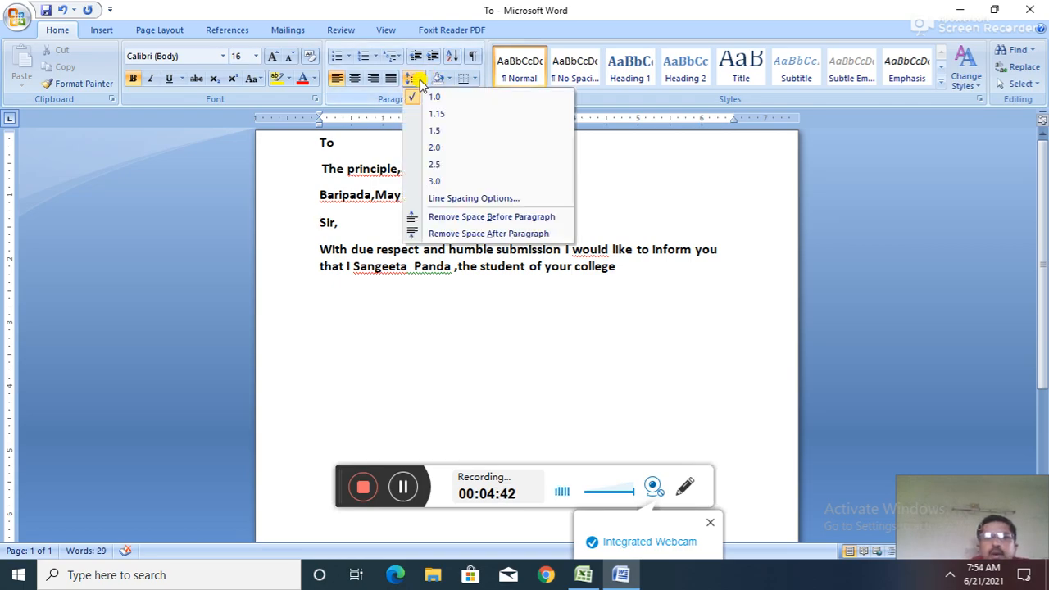
pyautogui.click(443, 234)
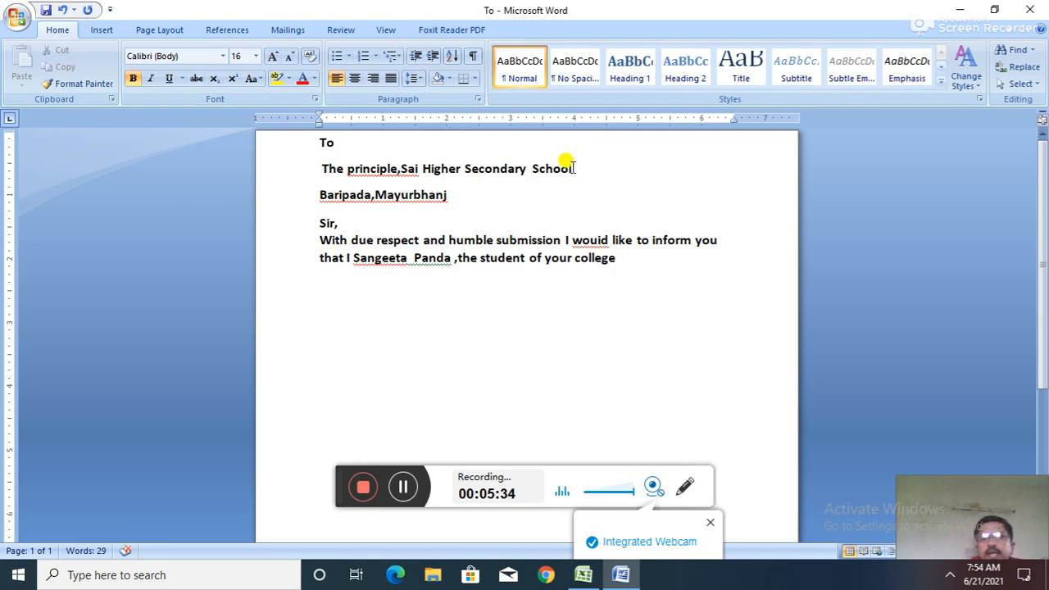
# - Shade the line "The principle,Sai Higher Secondary School" with the third gray tint of the white theme color
pyautogui.moveTo(573, 168); pyautogui.dragTo(332, 168)
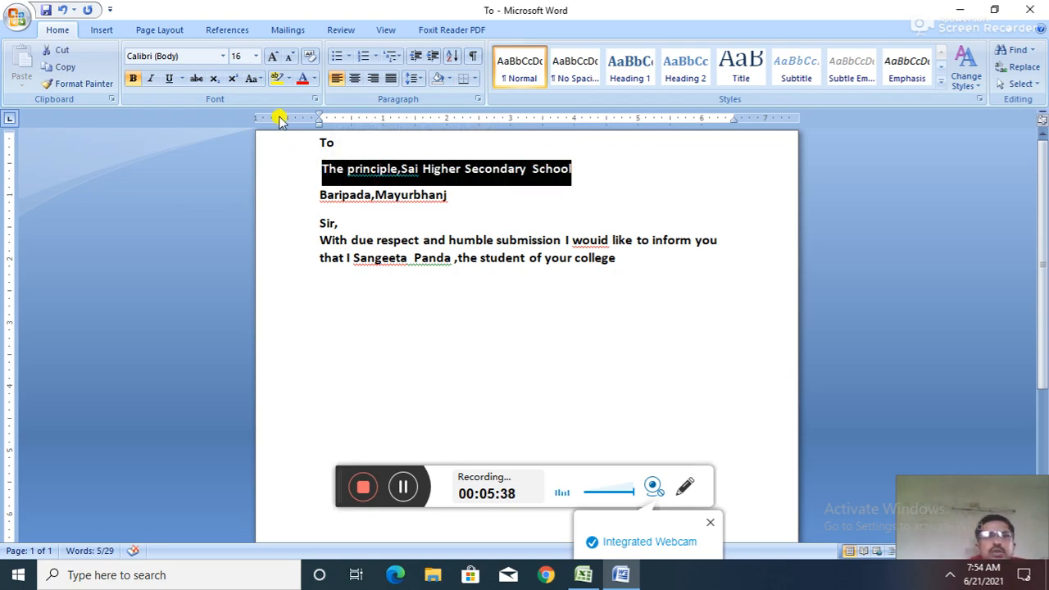
pyautogui.click(288, 78)
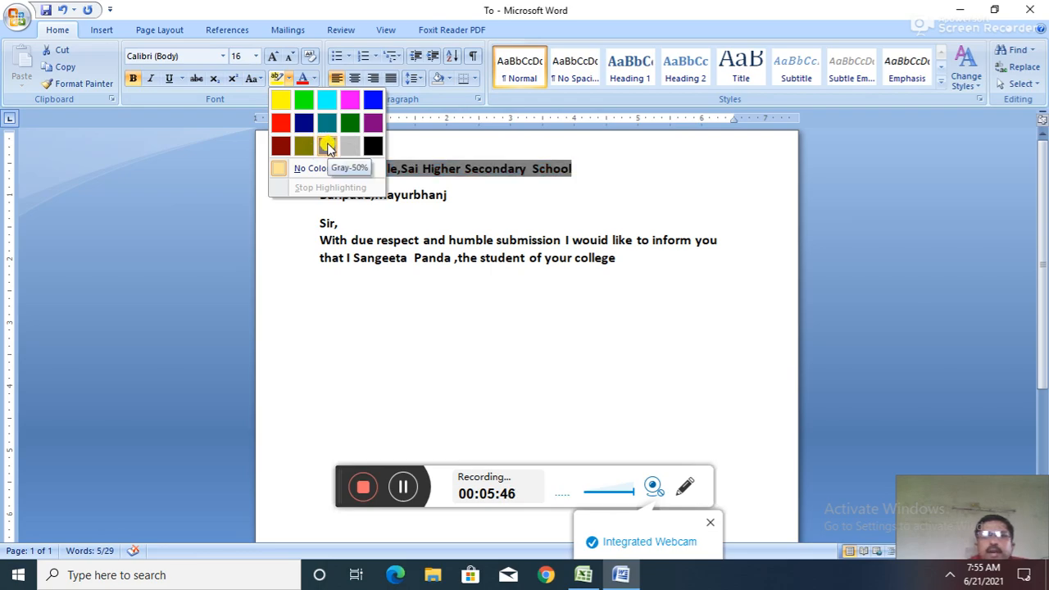
pyautogui.click(300, 214)
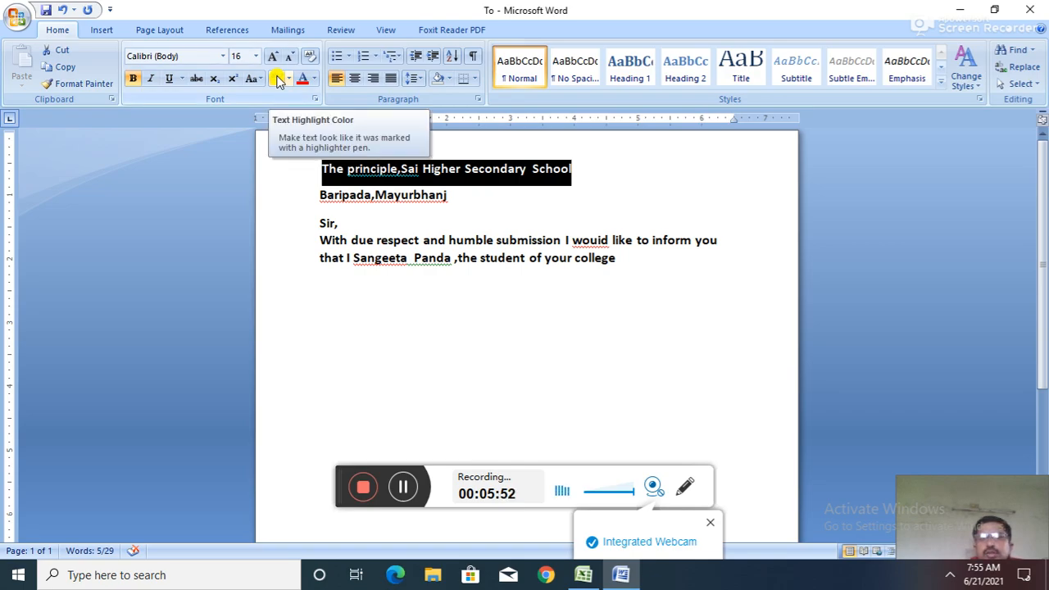
pyautogui.click(448, 80)
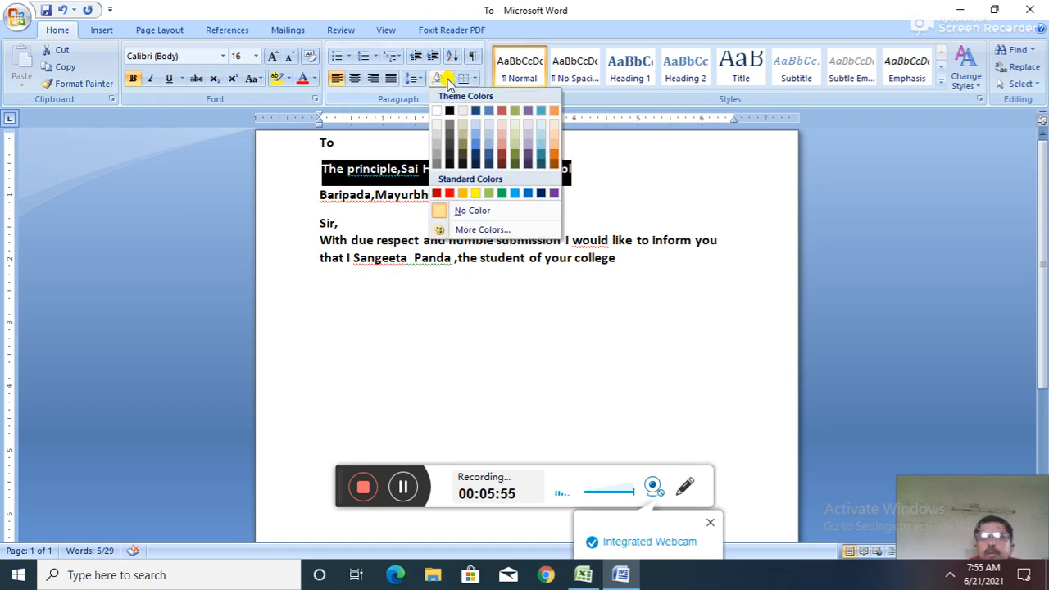
pyautogui.click(437, 146)
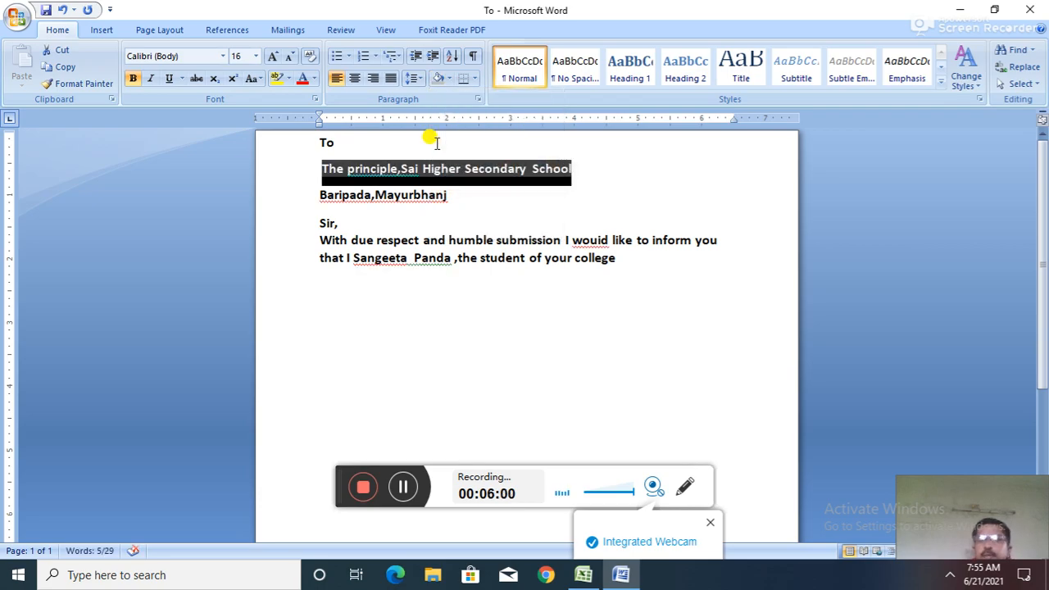
pyautogui.click(608, 185)
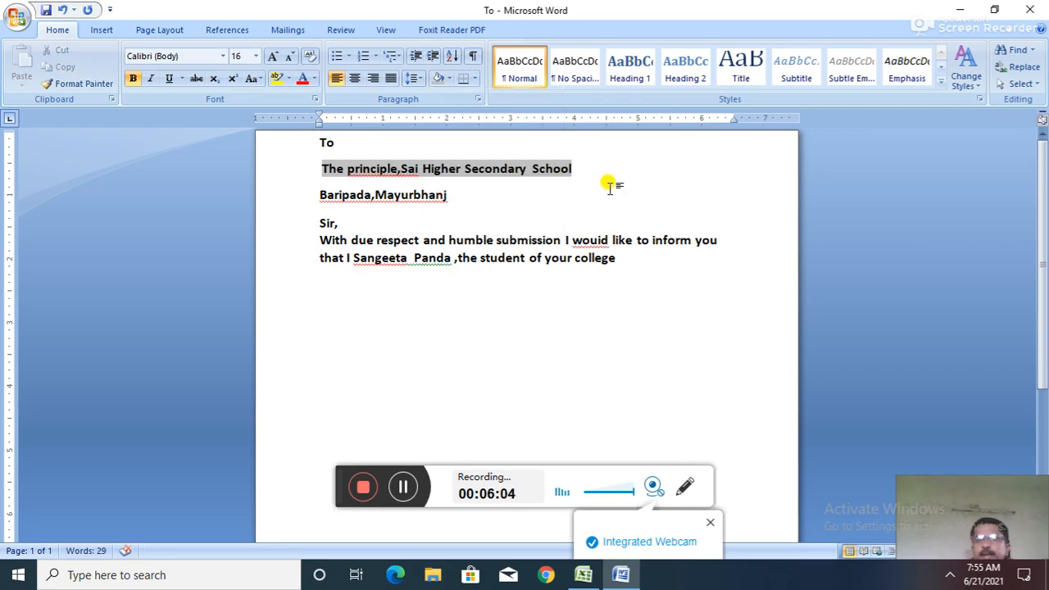
# - Shade the line "The principle,Sai Higher Secondary School" with a custom pink color, RGB 224, 158, 202
pyautogui.click(447, 82)
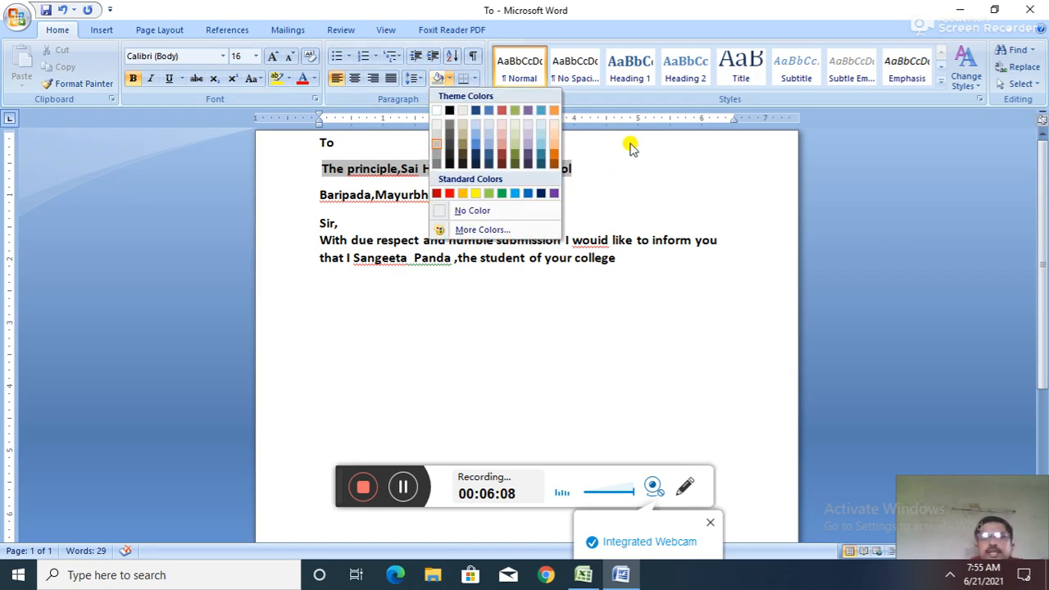
pyautogui.click(685, 205)
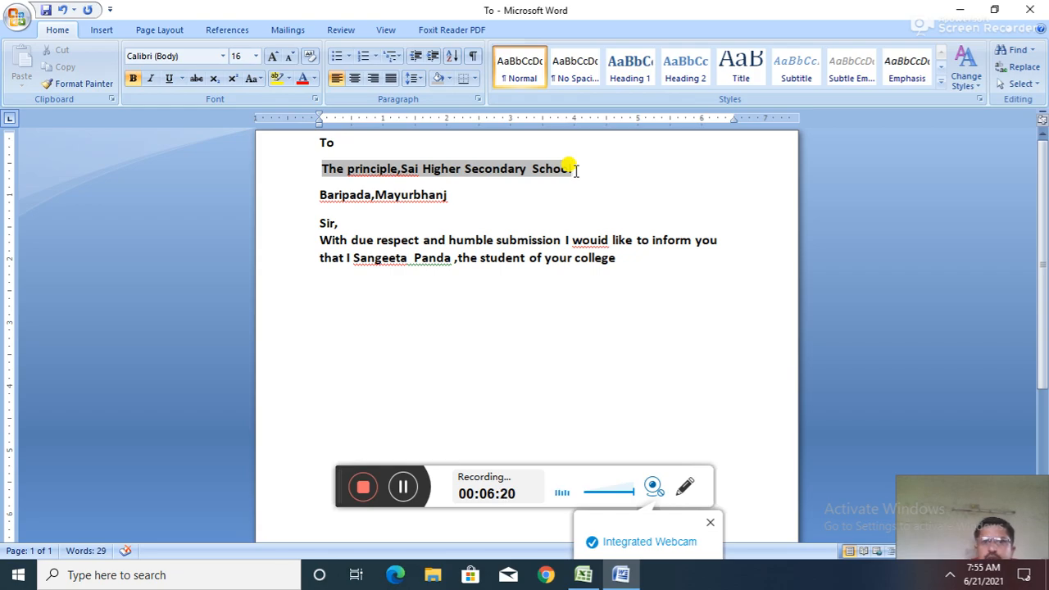
pyautogui.moveTo(573, 169); pyautogui.dragTo(329, 164)
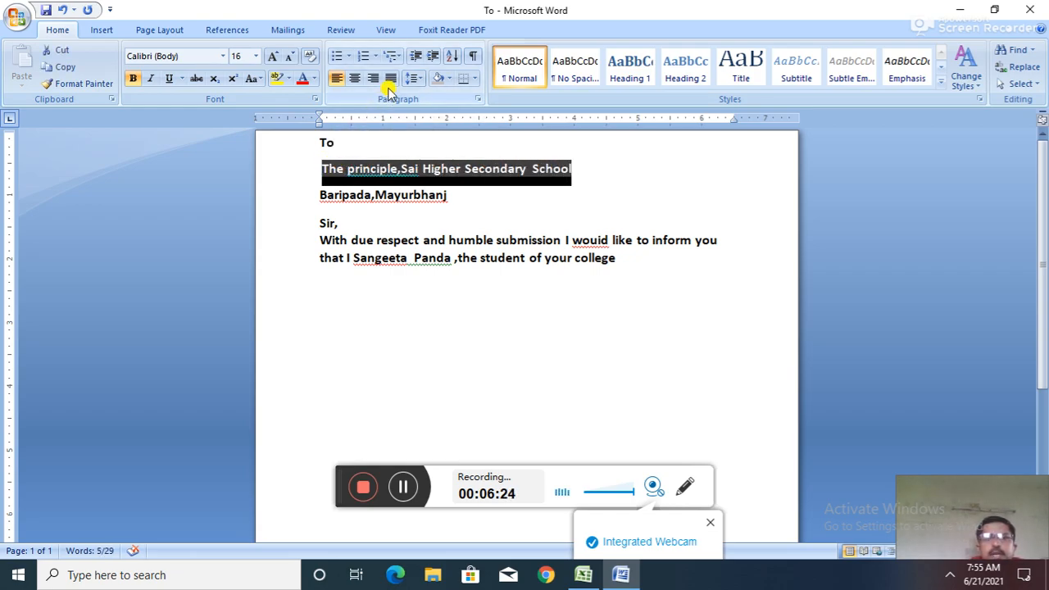
pyautogui.click(448, 79)
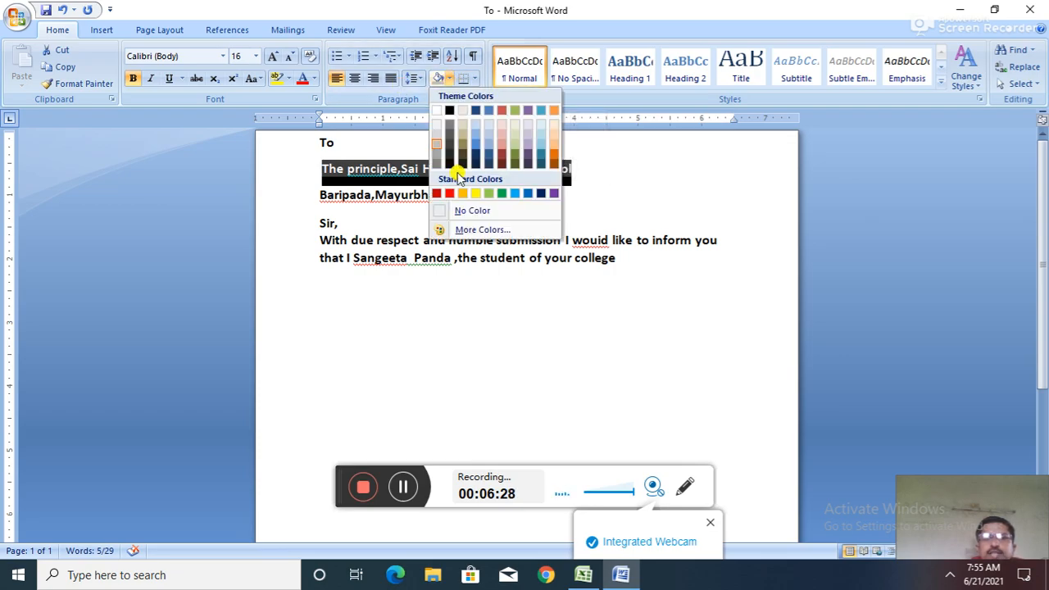
pyautogui.click(465, 230)
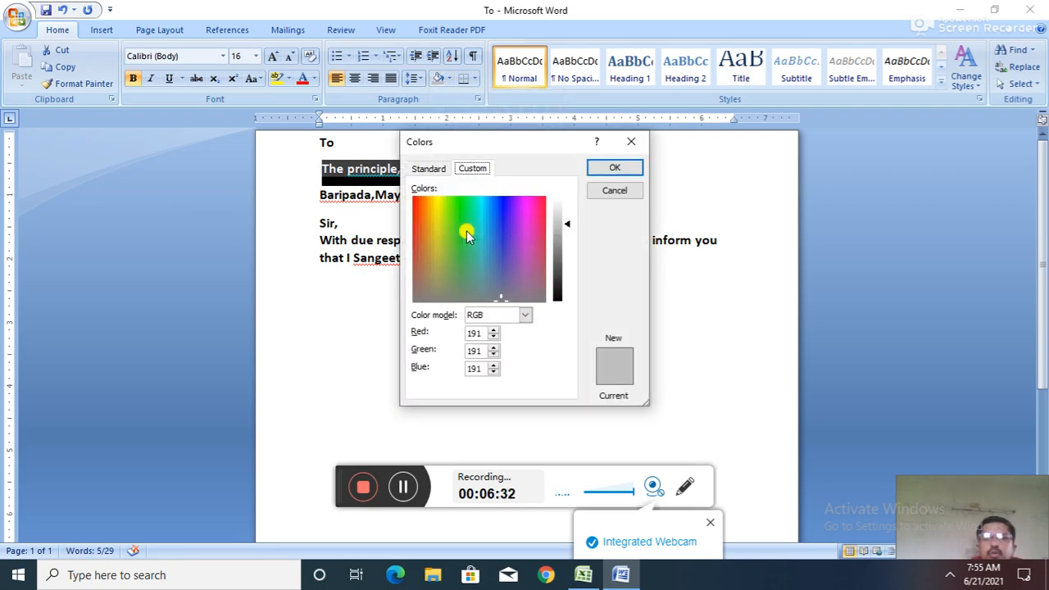
pyautogui.click(465, 252)
pyautogui.click(494, 257)
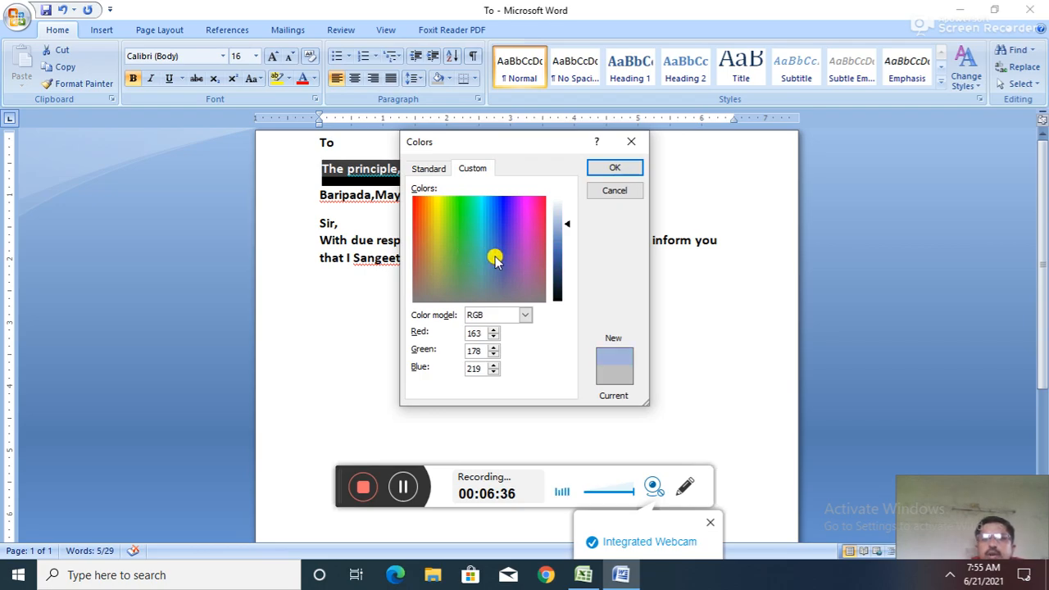
pyautogui.click(530, 251)
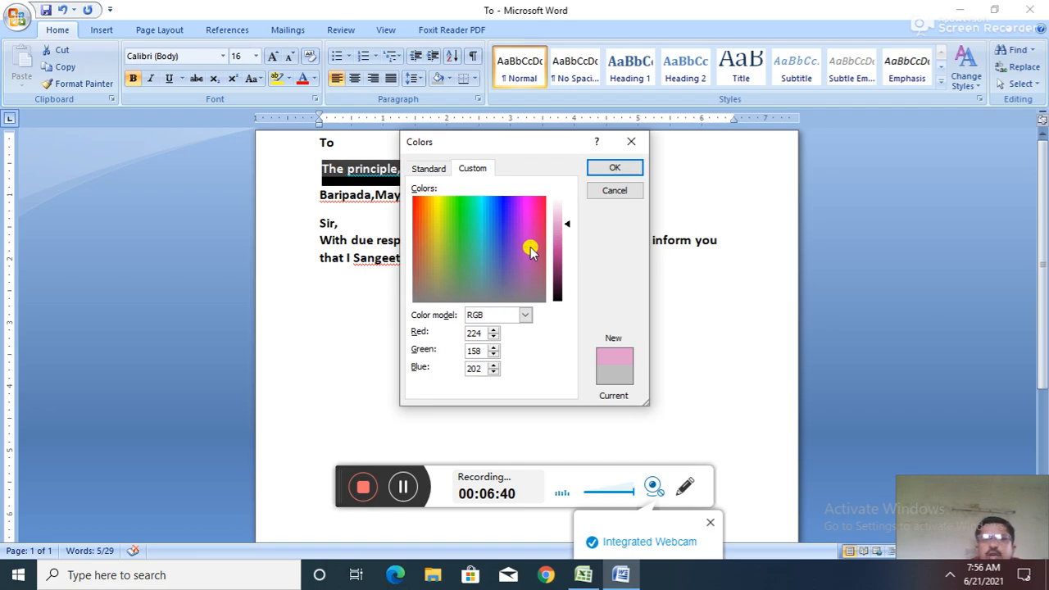
pyautogui.click(621, 168)
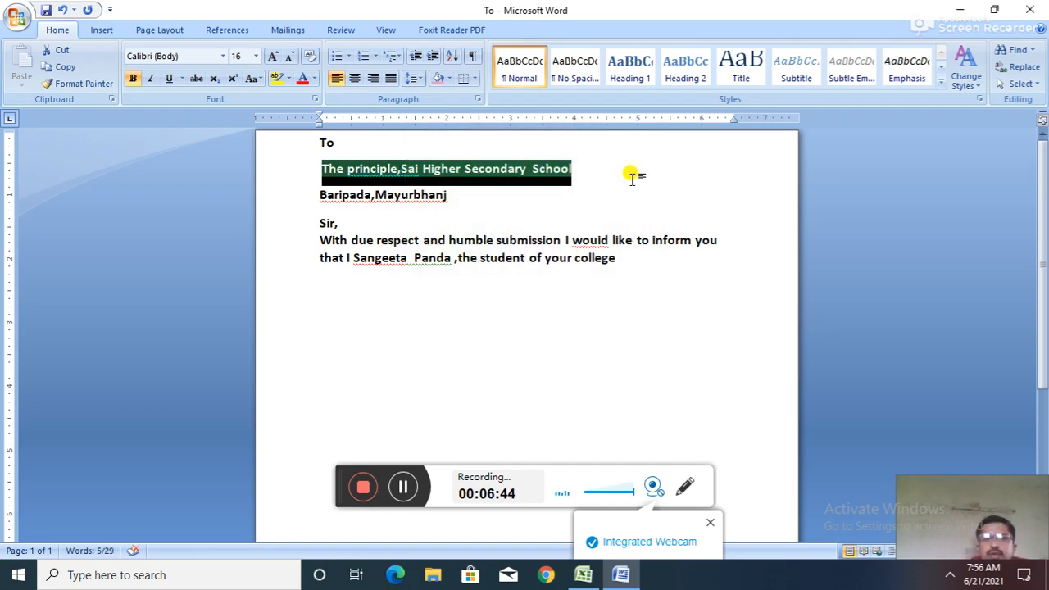
pyautogui.click(631, 172)
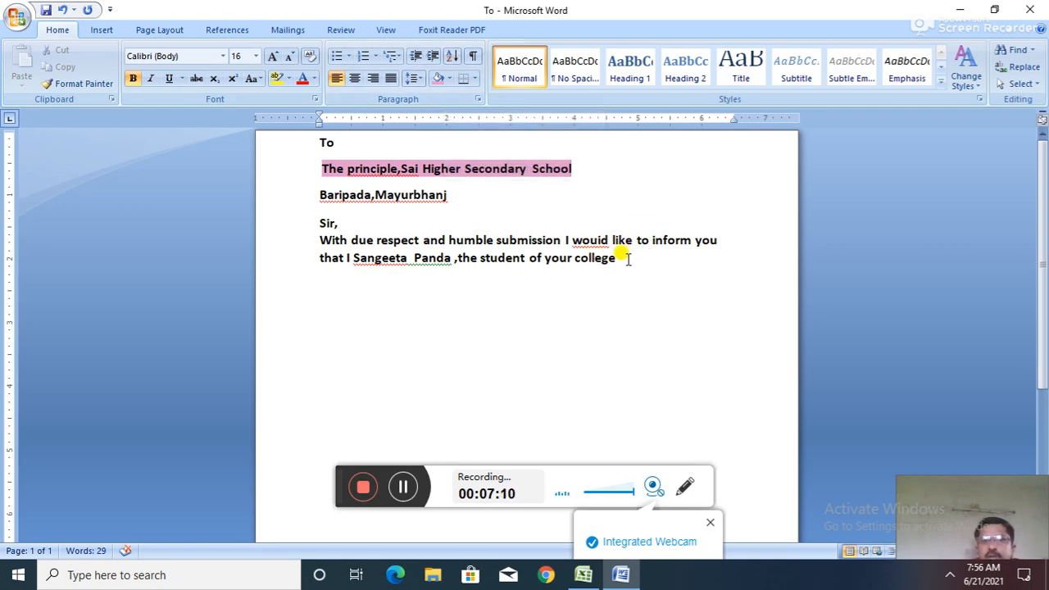
# - Sort the whole letter by paragraphs as text in ascending order, with no header row
pyautogui.moveTo(625, 258); pyautogui.dragTo(312, 149)
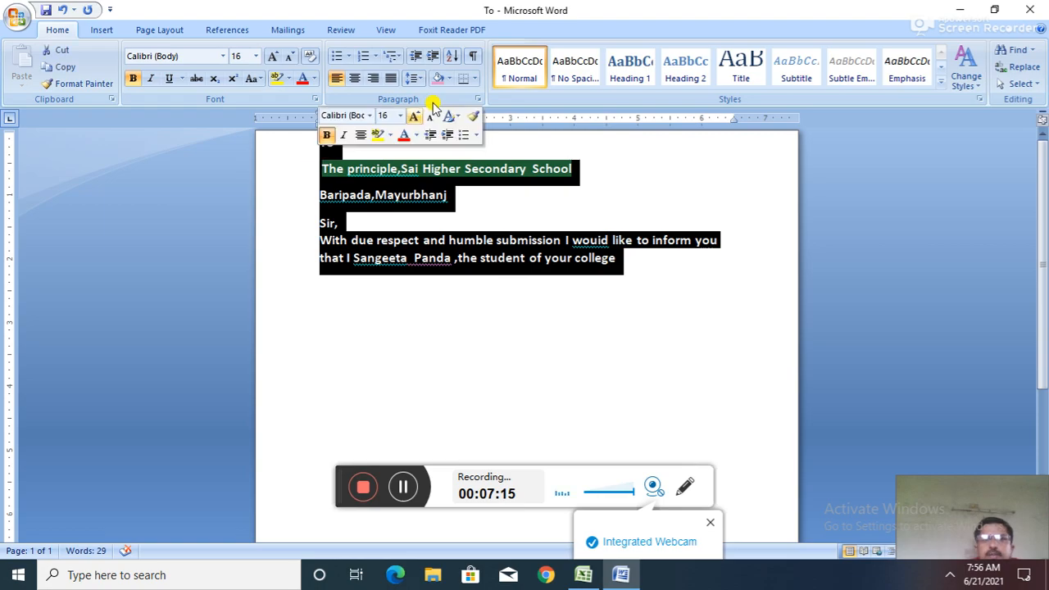
pyautogui.click(456, 59)
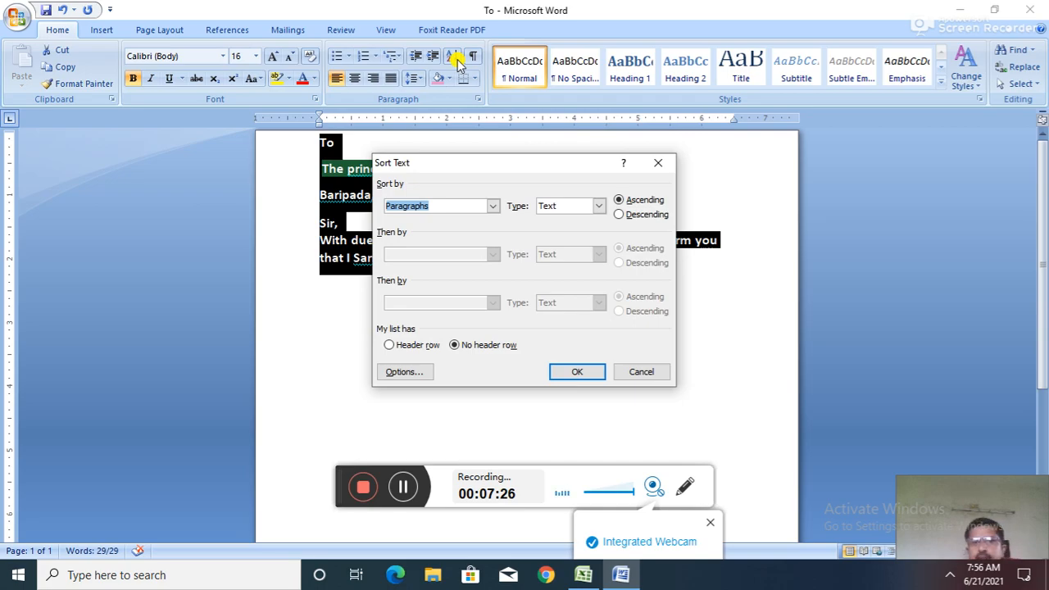
pyautogui.click(494, 206)
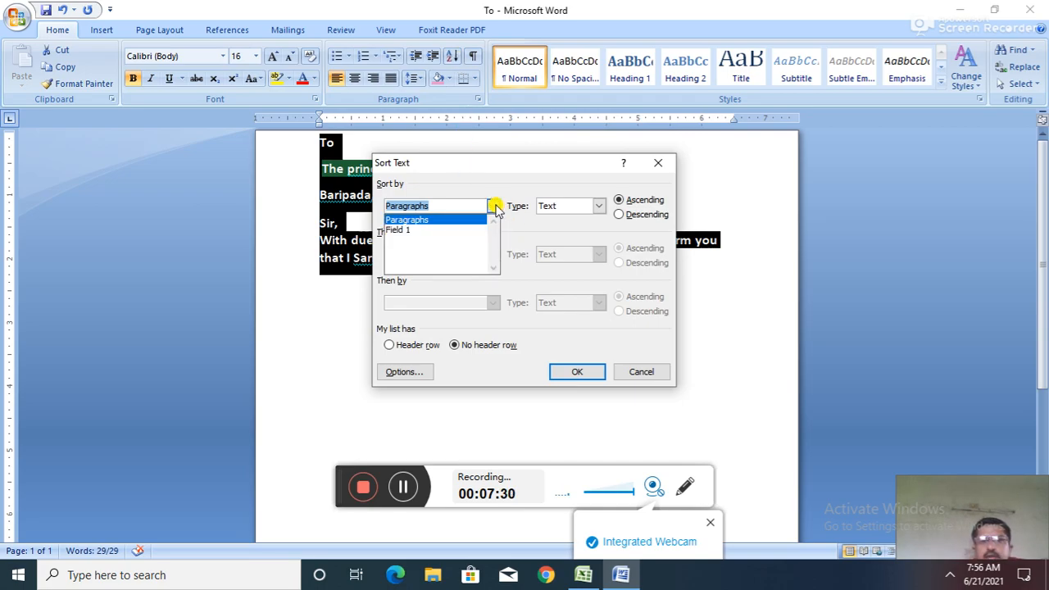
pyautogui.click(495, 207)
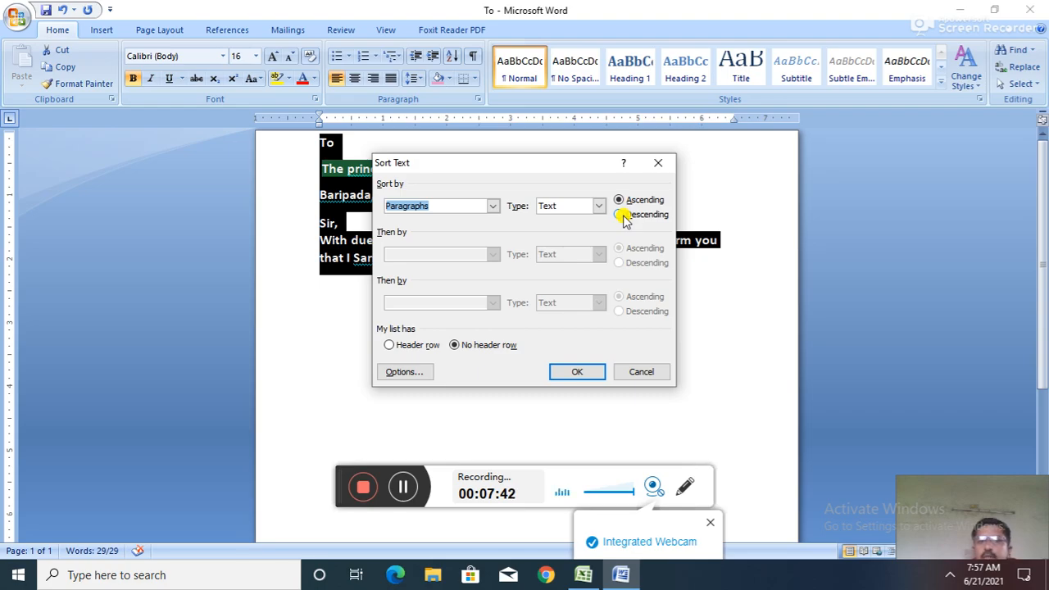
pyautogui.click(574, 374)
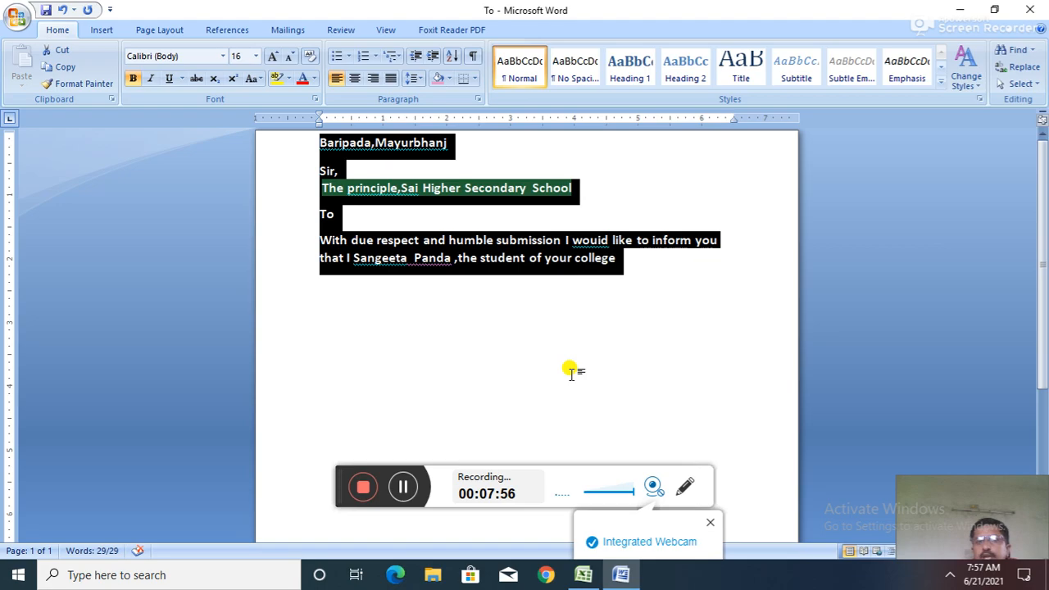
pyautogui.click(515, 141)
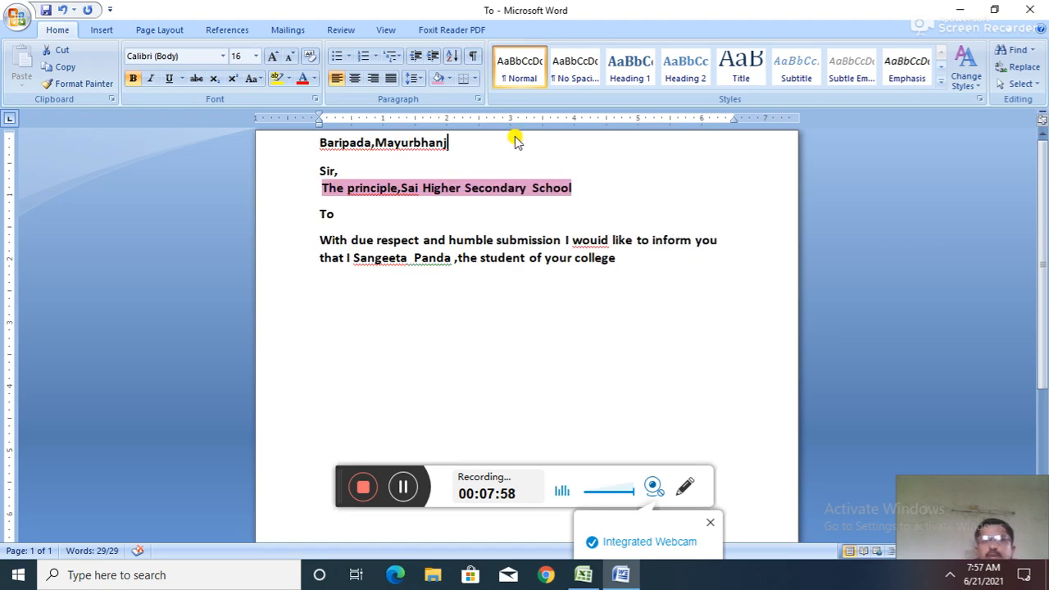
# - Try to sort only the second word of the first line by paragraphs in descending order
pyautogui.doubleClick(393, 146)
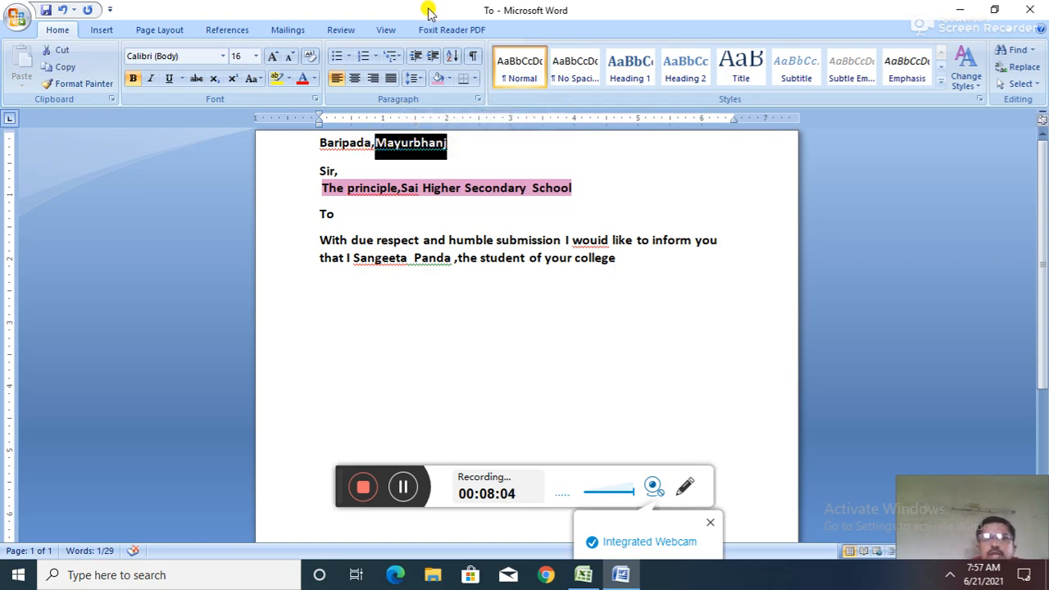
pyautogui.click(453, 54)
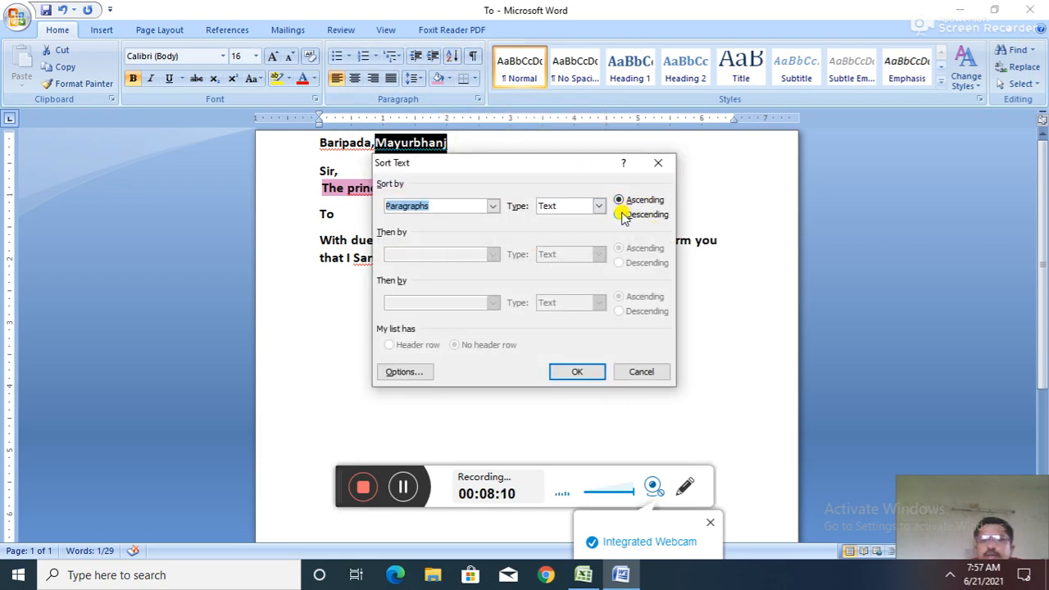
pyautogui.click(623, 214)
pyautogui.click(561, 378)
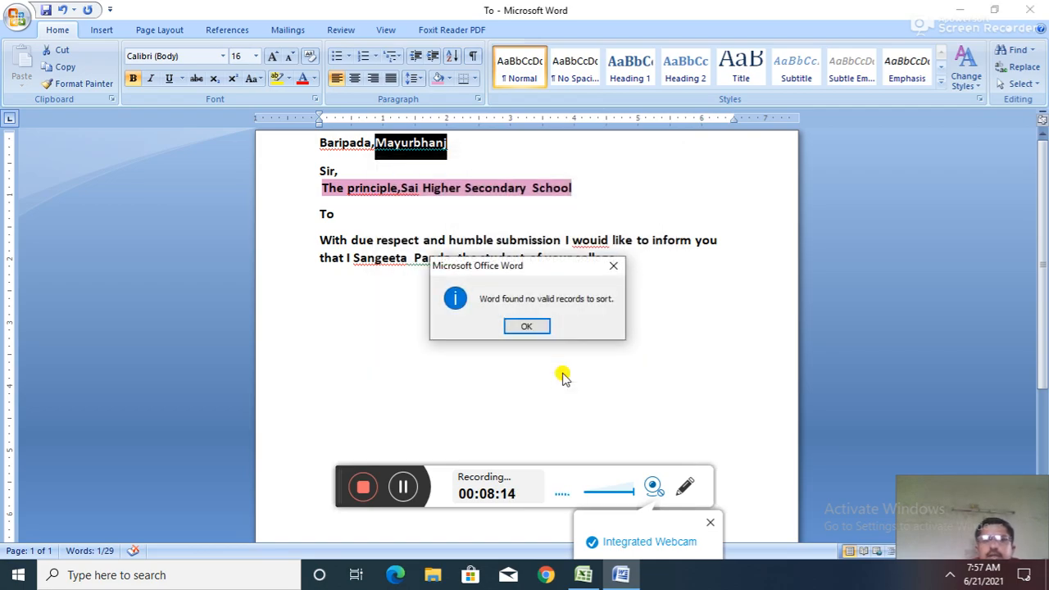
pyautogui.click(533, 329)
# - Try to sort the whole first line by Field 1 as text in descending order
pyautogui.moveTo(456, 141); pyautogui.dragTo(321, 143)
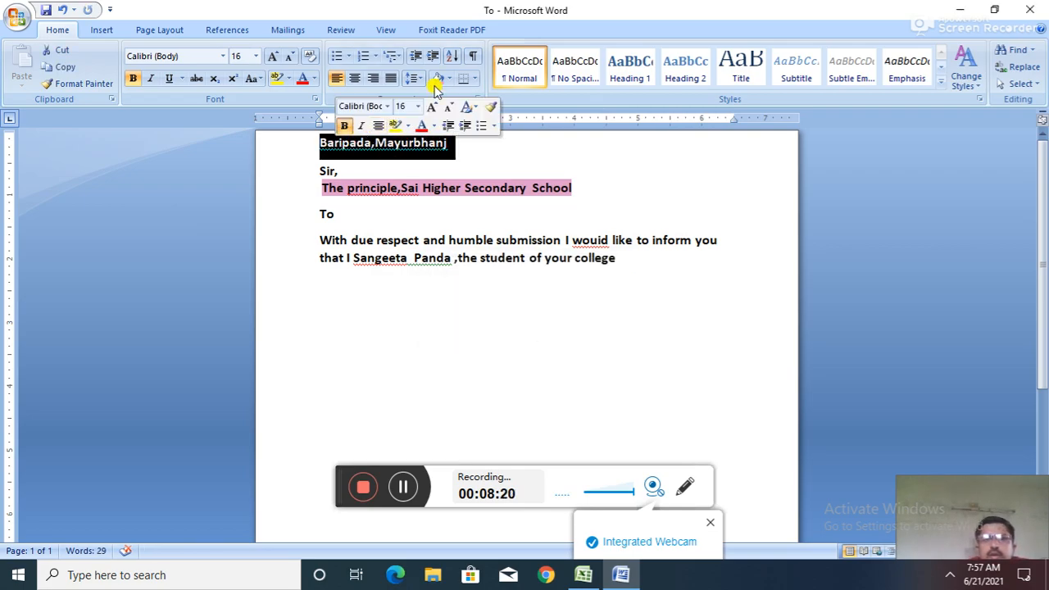
pyautogui.click(452, 58)
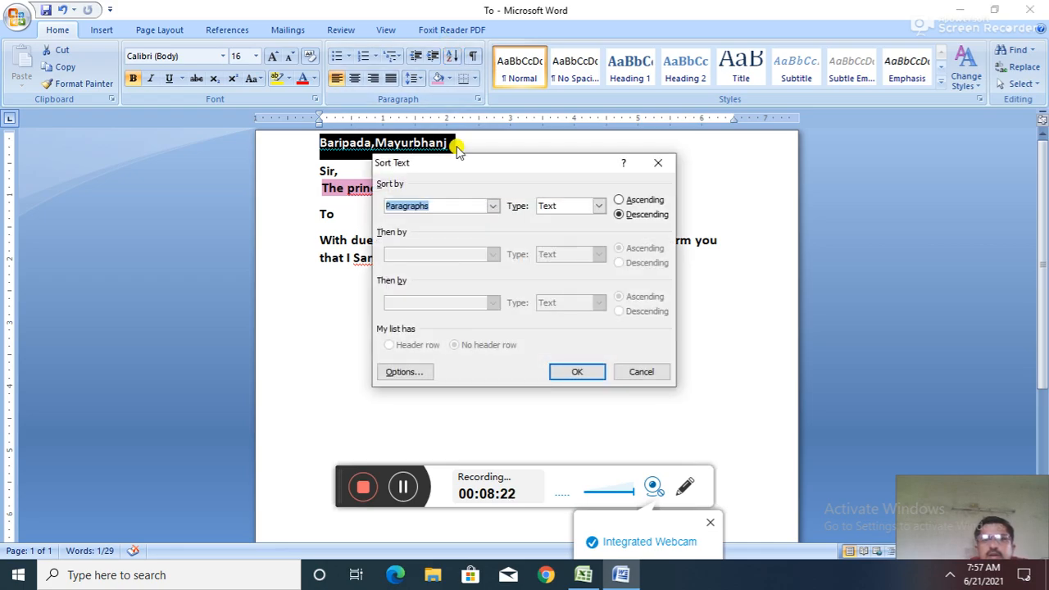
pyautogui.click(493, 205)
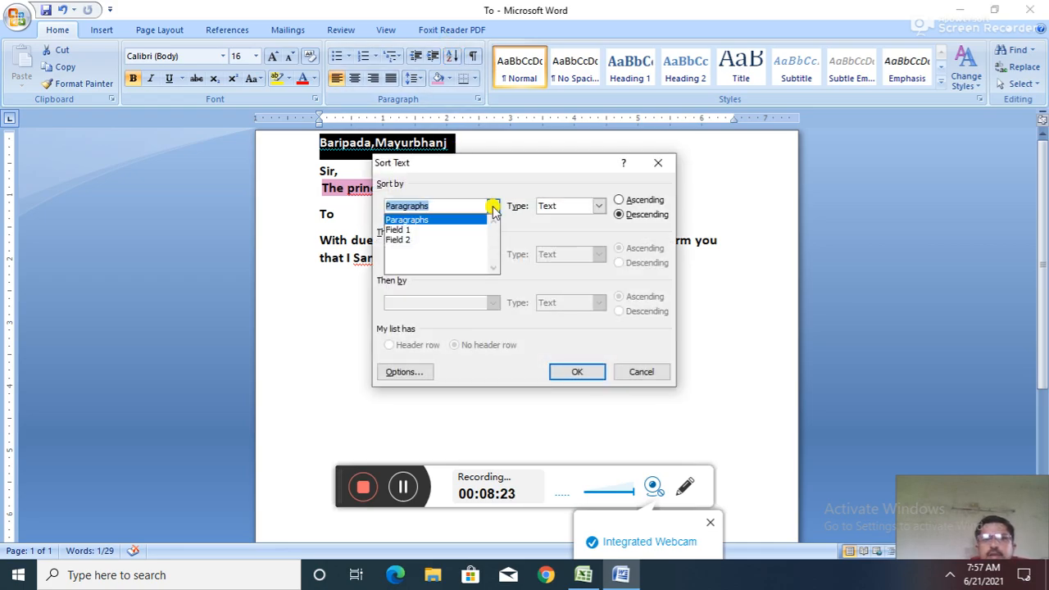
pyautogui.click(425, 231)
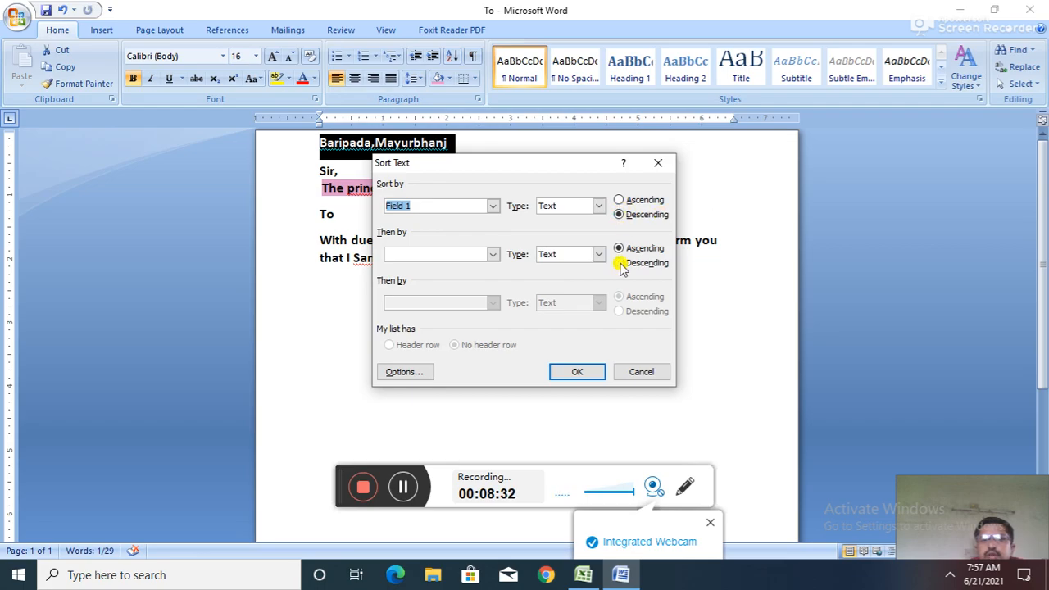
pyautogui.click(577, 373)
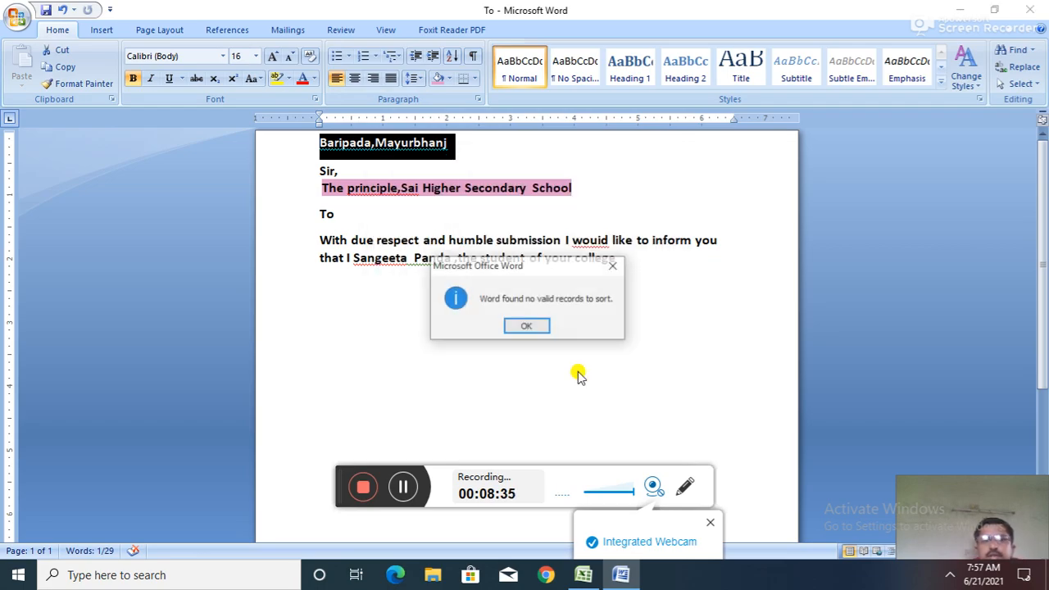
pyautogui.click(528, 325)
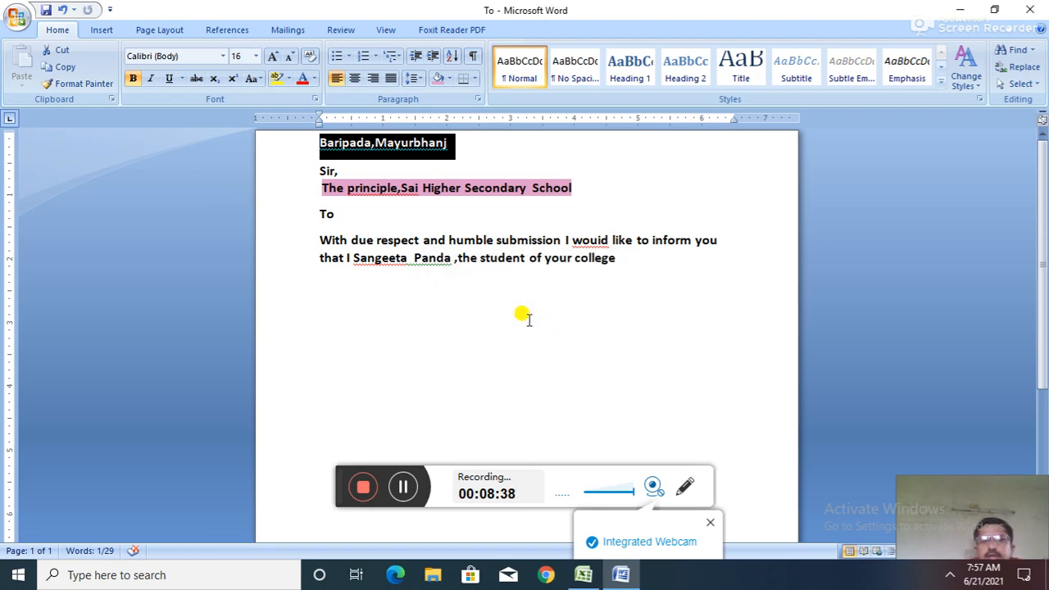
# - Try to sort the "With due respect" paragraph by Field 1 as text in ascending order
pyautogui.moveTo(629, 257); pyautogui.dragTo(297, 239)
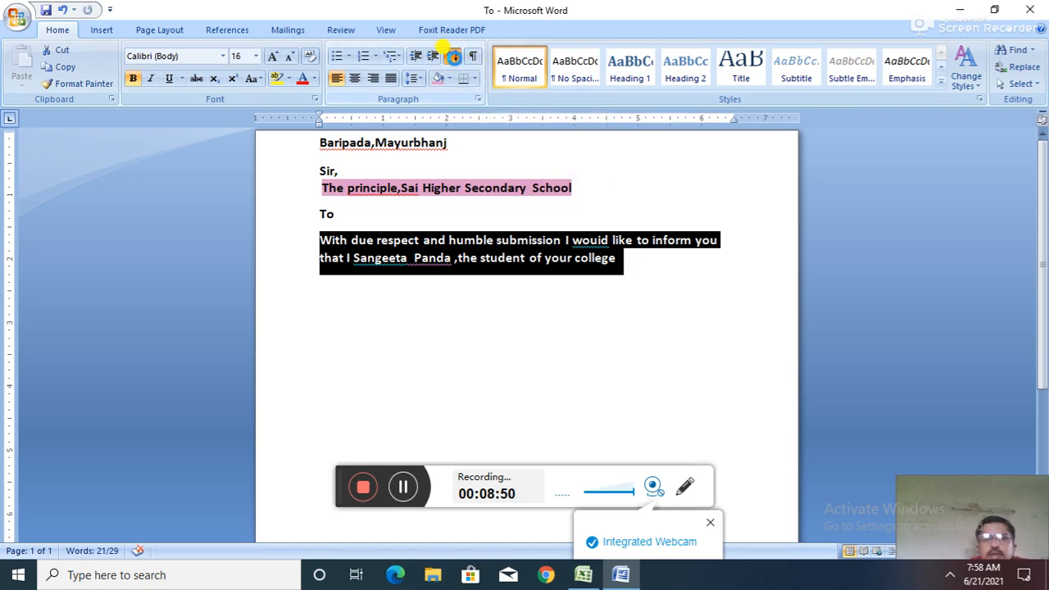
pyautogui.click(453, 60)
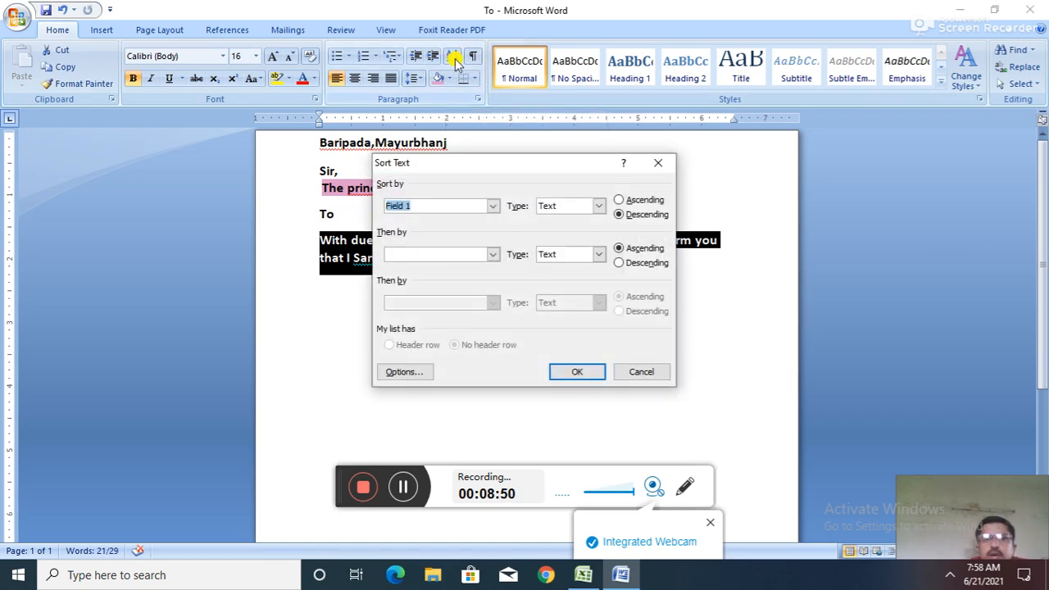
pyautogui.click(621, 202)
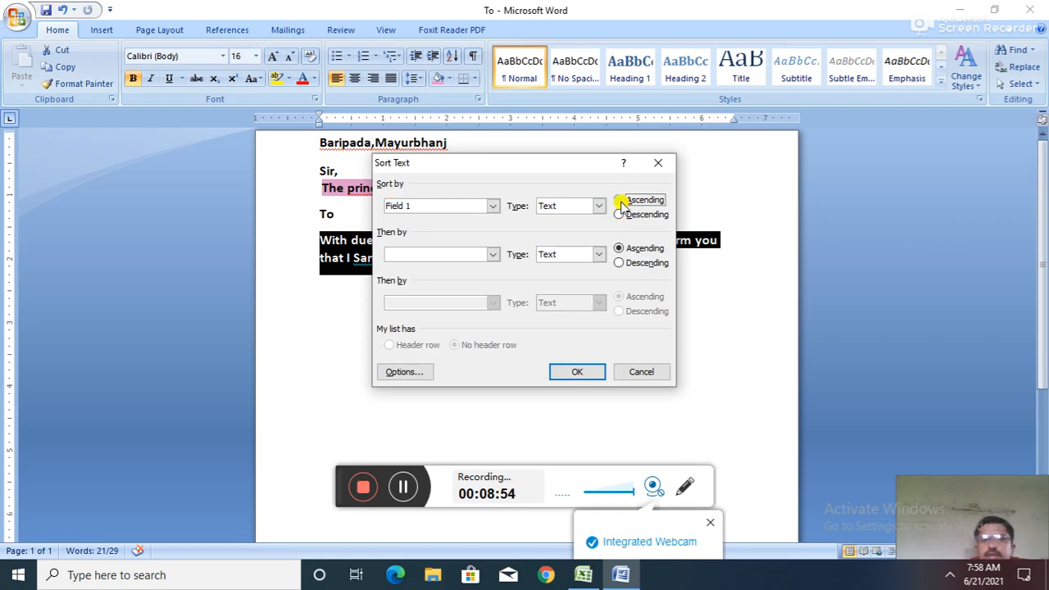
pyautogui.click(576, 371)
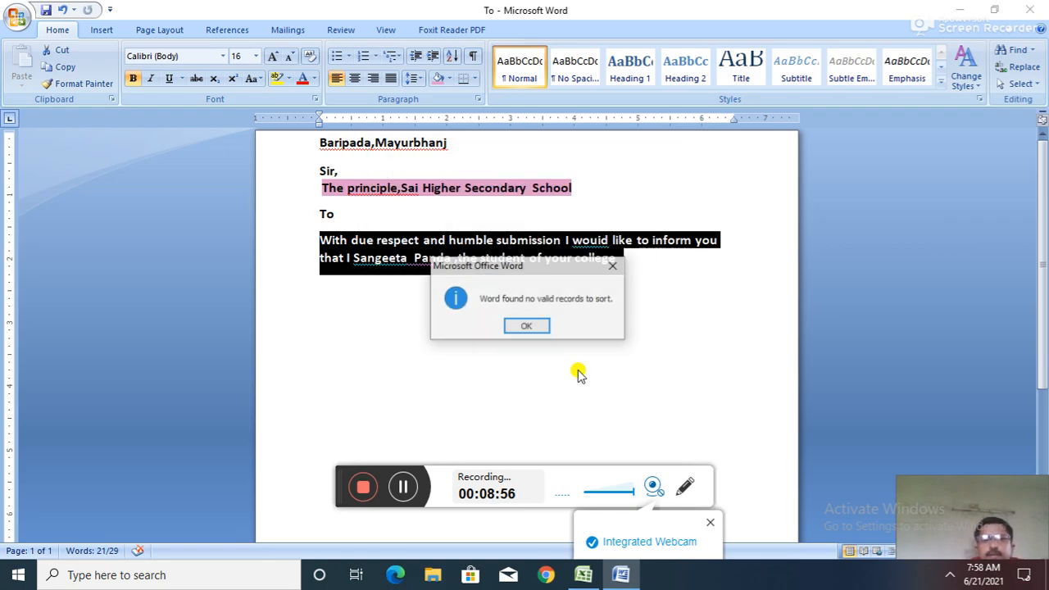
pyautogui.click(532, 326)
# - Reapply the ascending paragraph sort to the whole letter, and sort its paragraphs as text in descending order instead
pyautogui.scroll(8, 562, 303)
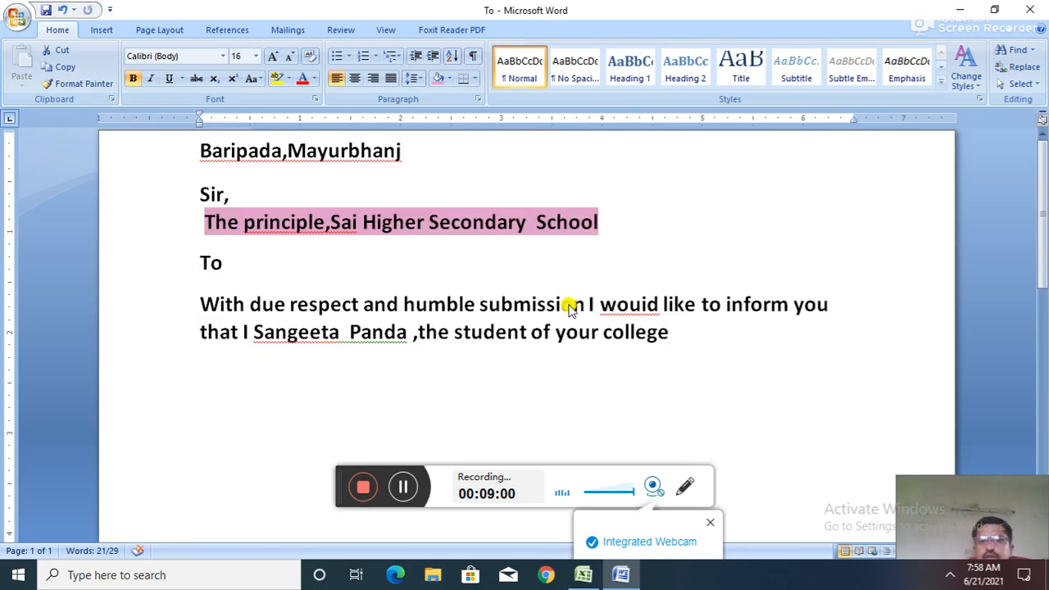
pyautogui.click(717, 361)
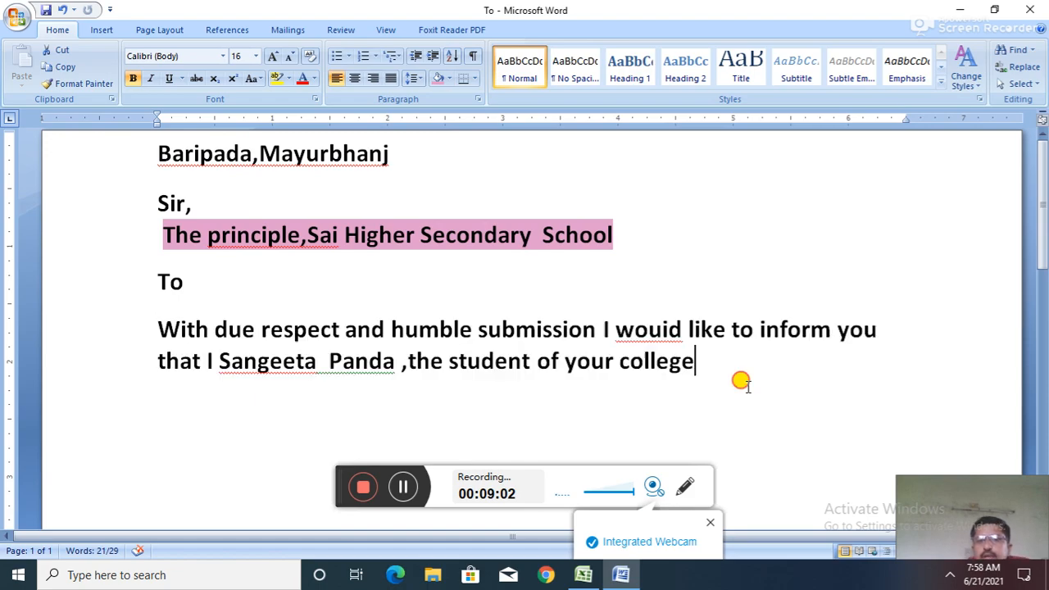
pyautogui.moveTo(717, 361); pyautogui.dragTo(109, 170)
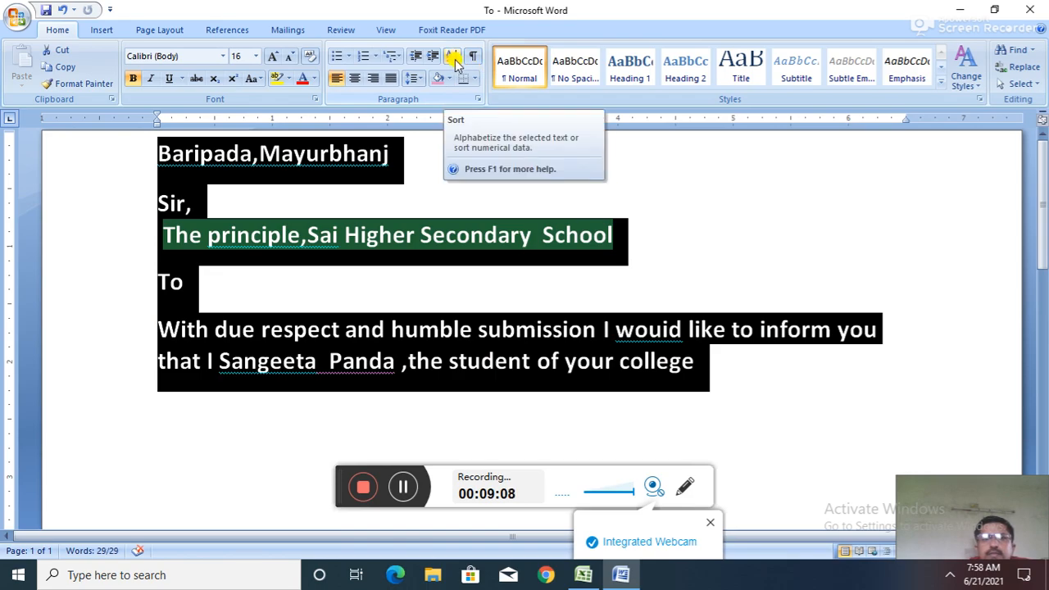
pyautogui.click(453, 59)
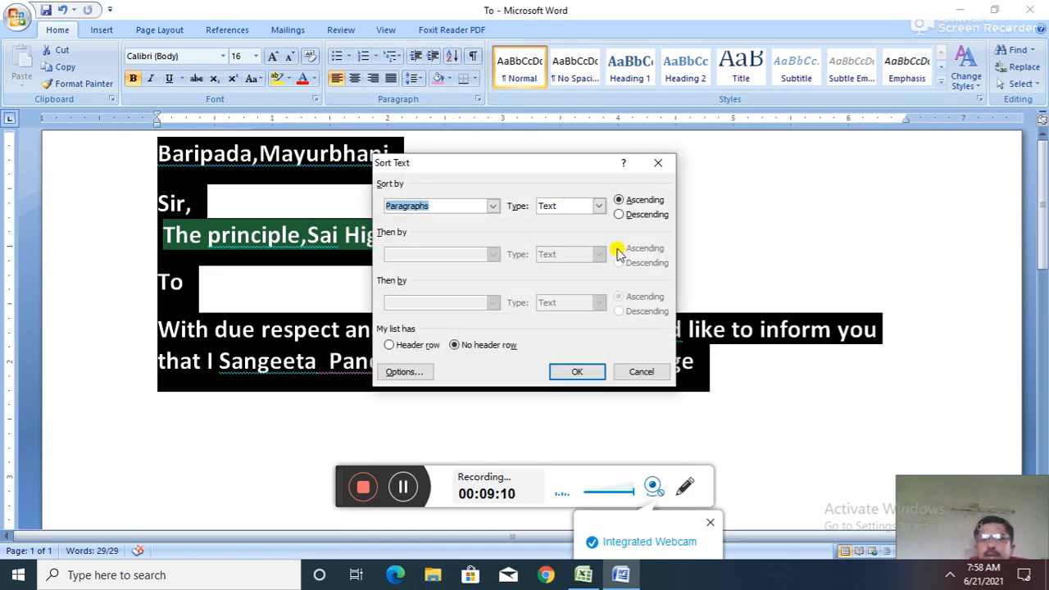
pyautogui.click(573, 372)
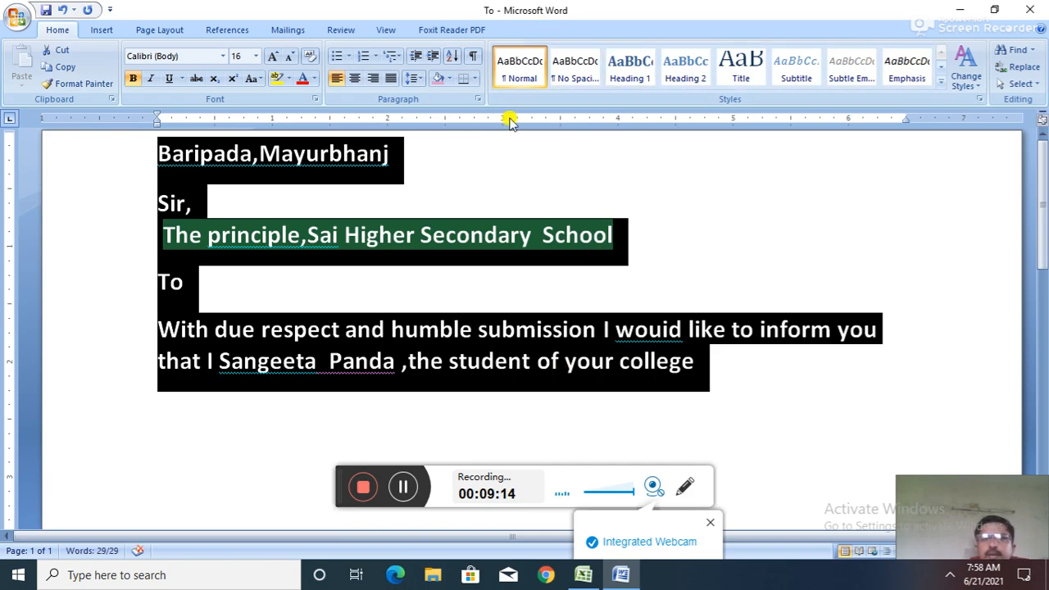
pyautogui.click(459, 59)
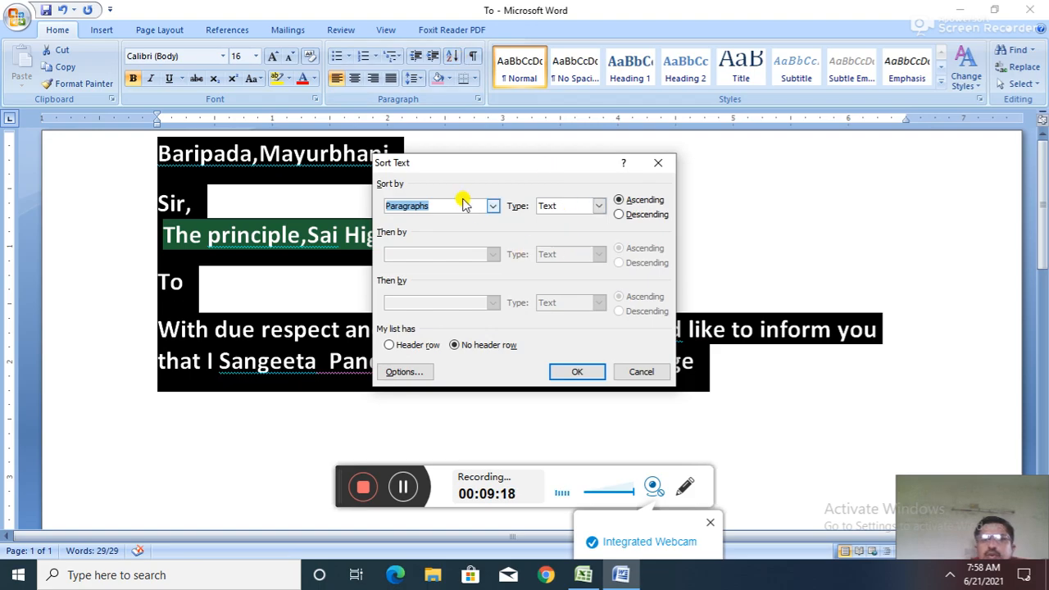
pyautogui.click(624, 215)
pyautogui.click(576, 371)
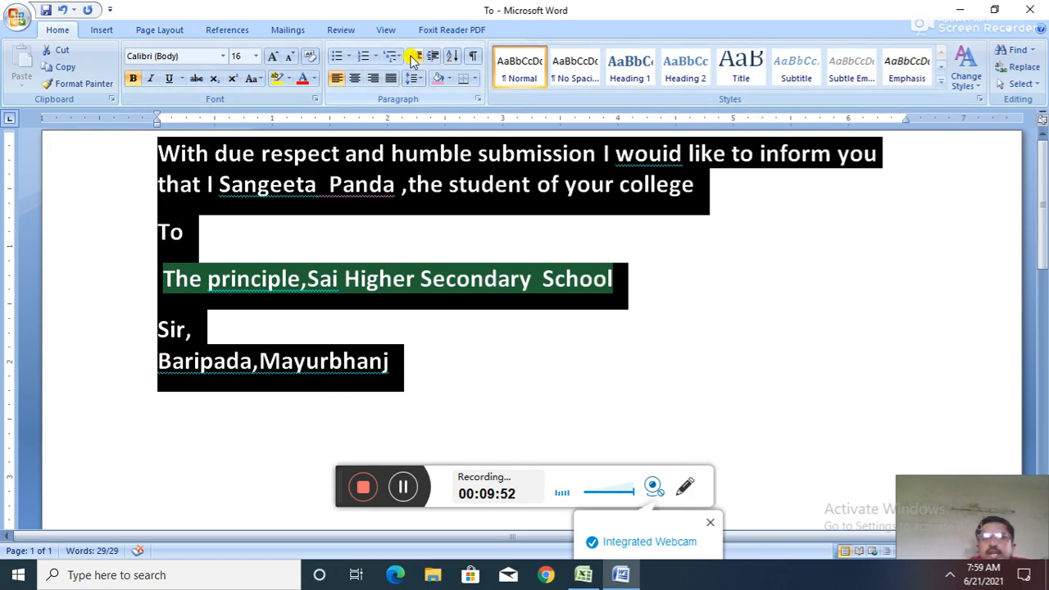
# - Sort the whole letter by paragraphs as text in ascending order
pyautogui.click(449, 79)
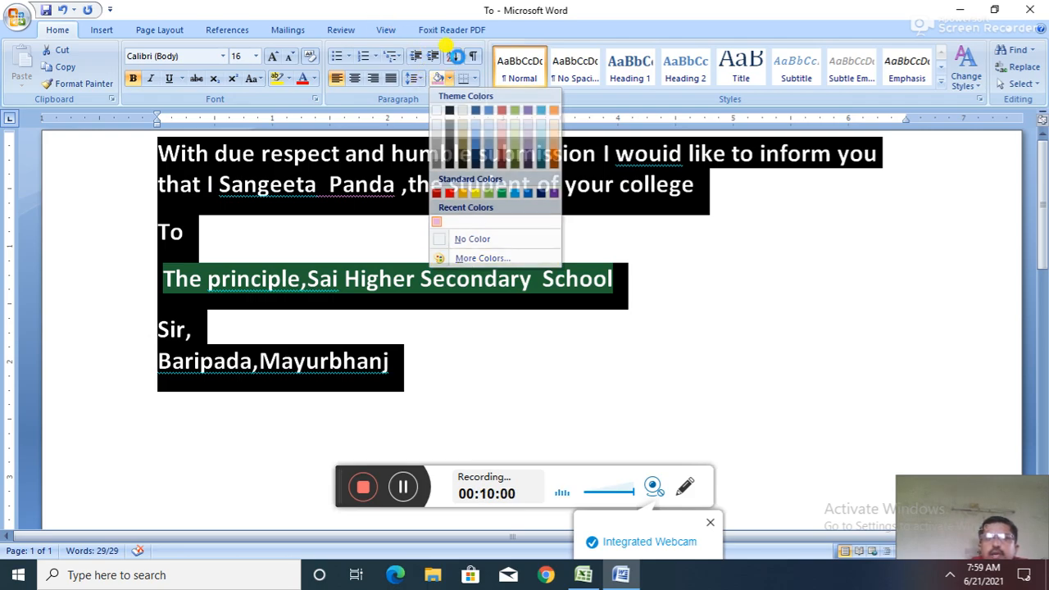
pyautogui.click(458, 58)
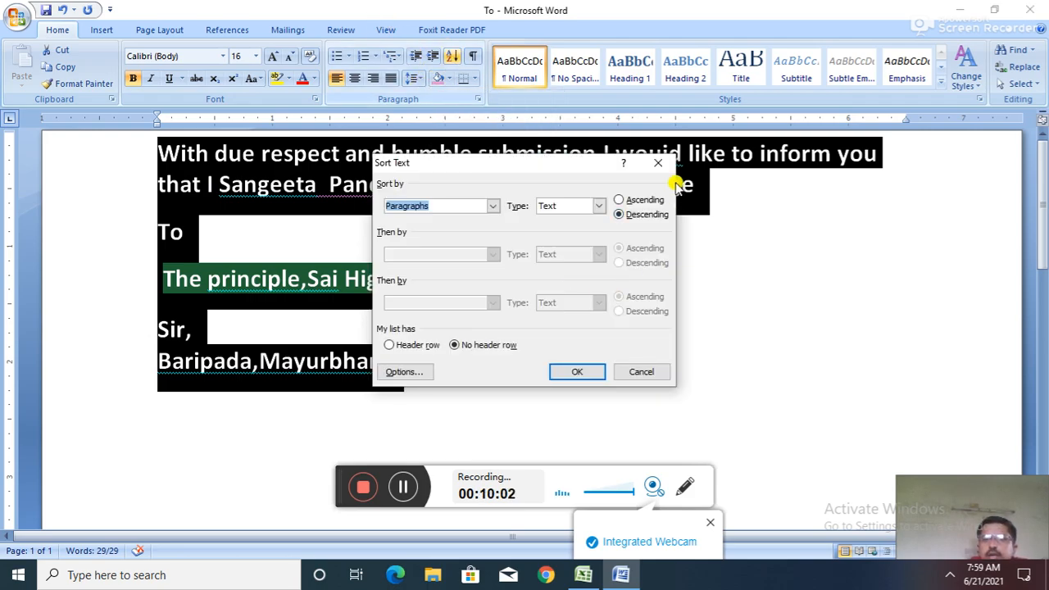
pyautogui.click(621, 200)
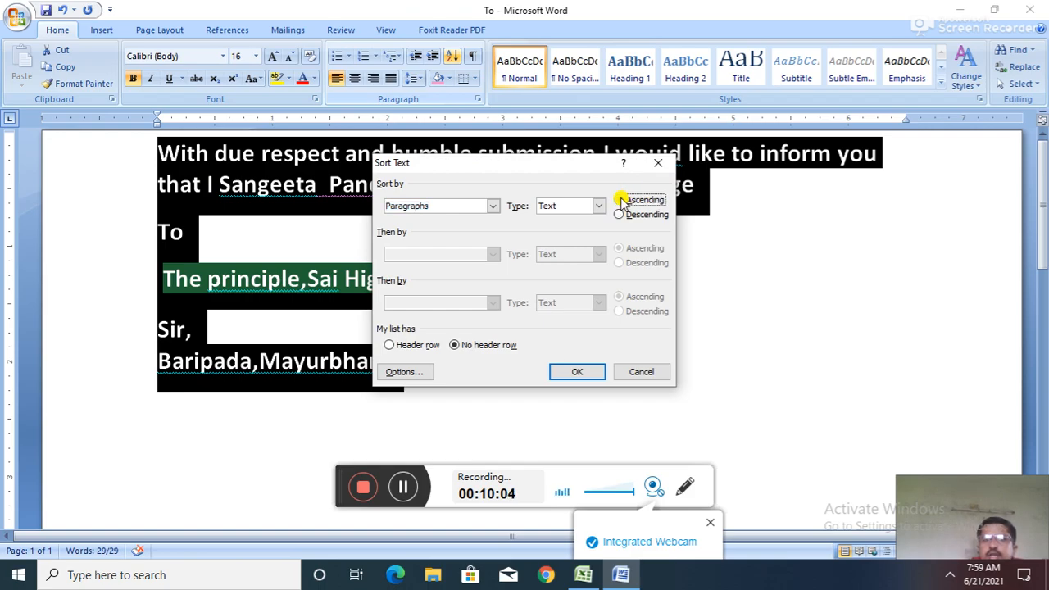
pyautogui.click(576, 372)
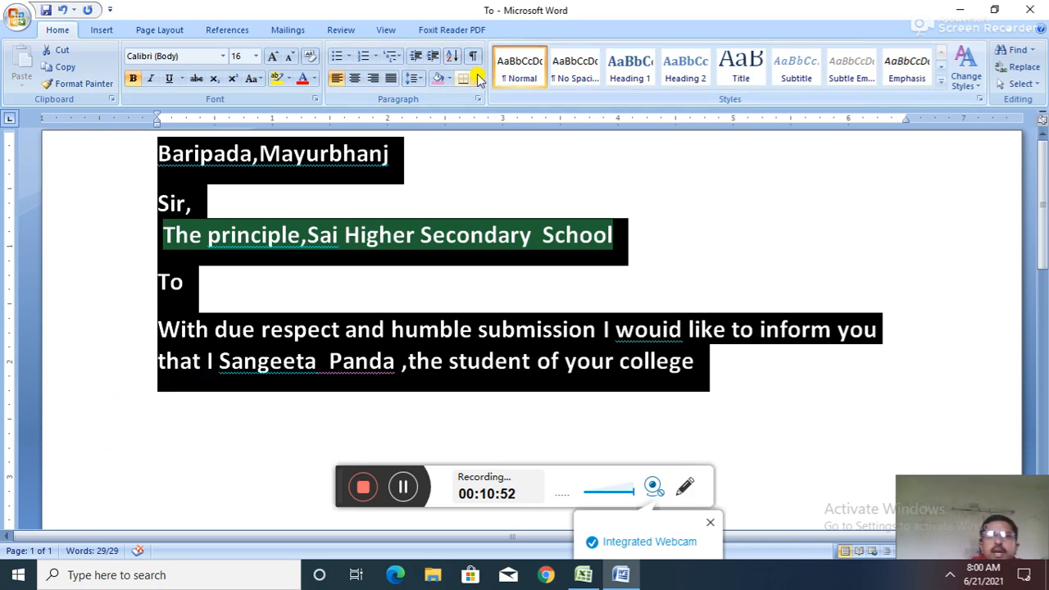
# - Sort the letter's paragraphs as text in descending order
pyautogui.click(456, 59)
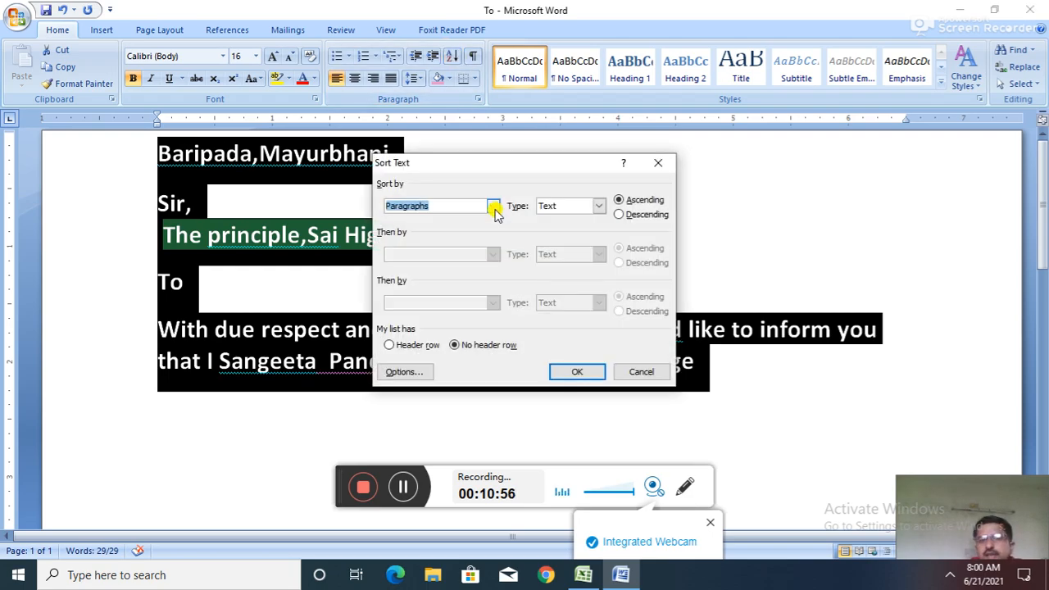
pyautogui.click(620, 214)
pyautogui.click(591, 370)
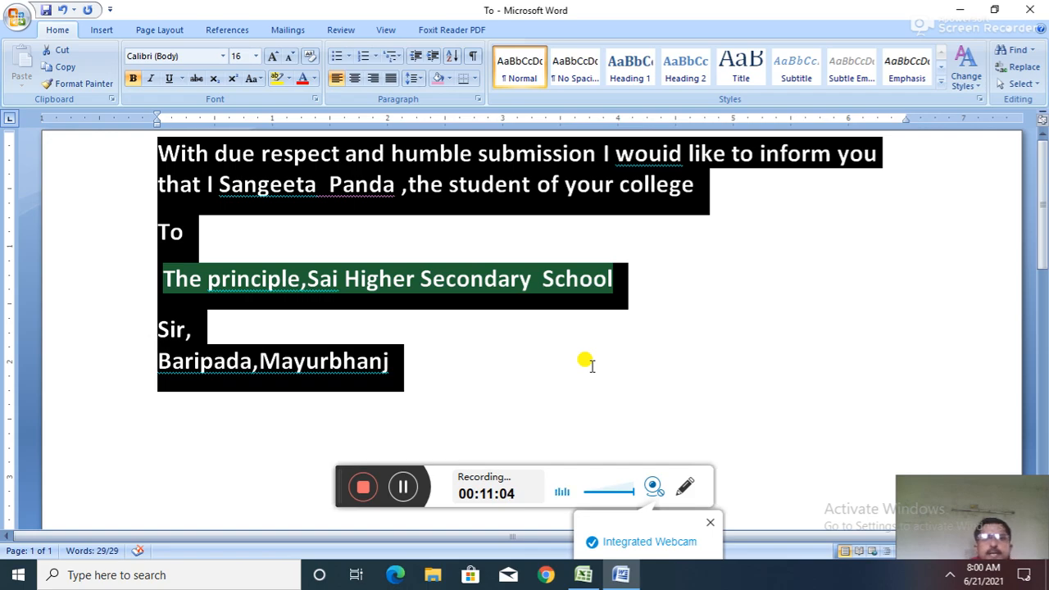
pyautogui.click(474, 79)
pyautogui.click(697, 284)
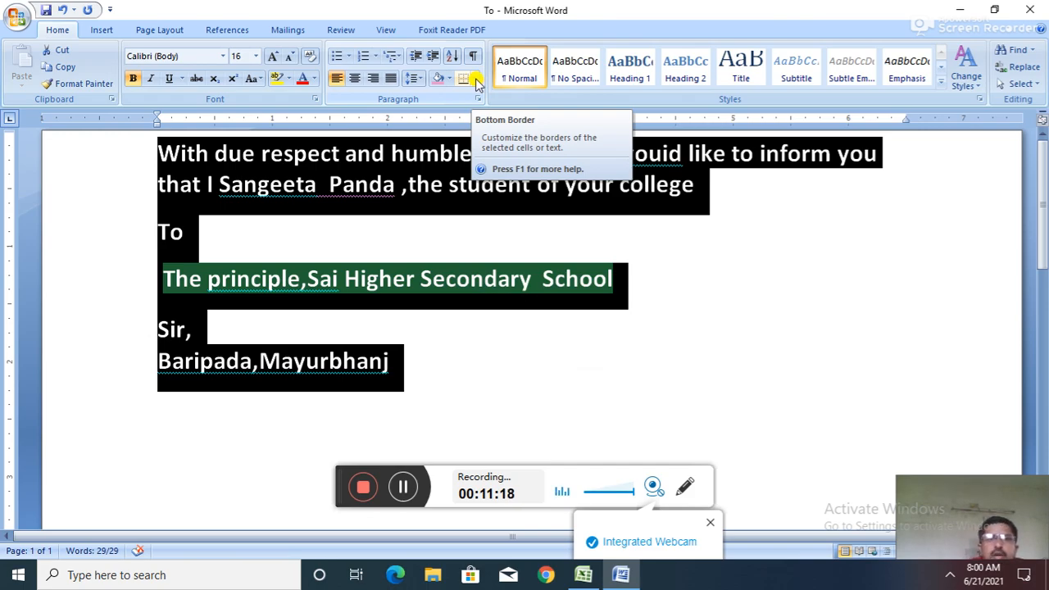
pyautogui.click(474, 81)
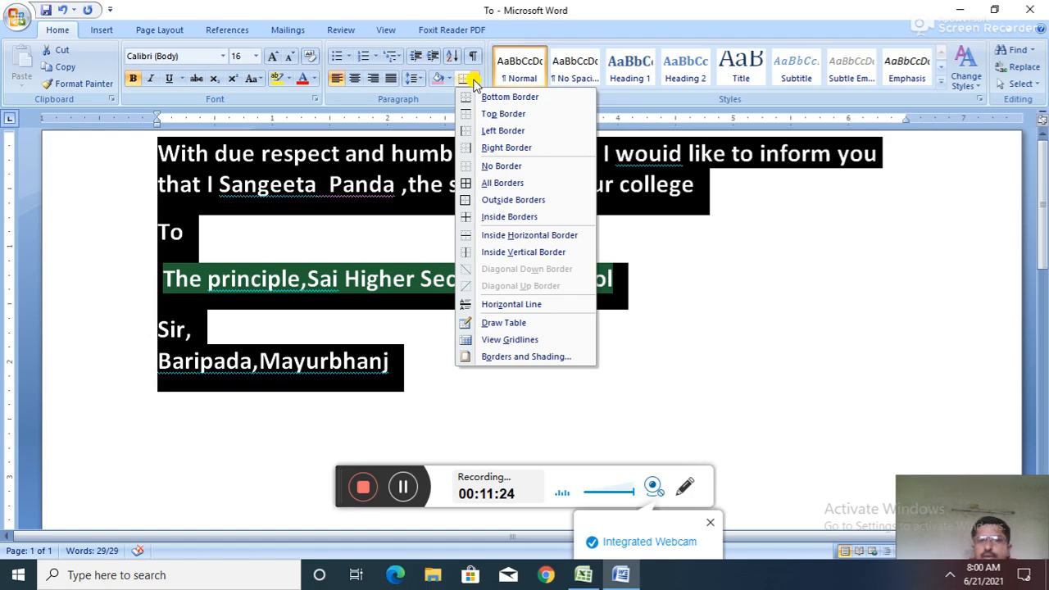
pyautogui.click(472, 81)
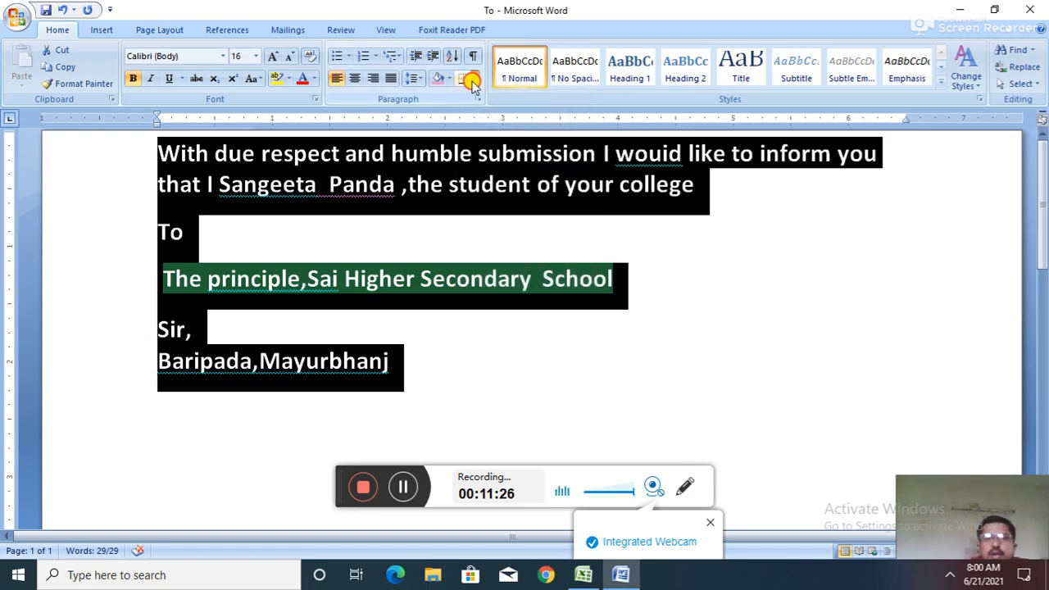
pyautogui.click(473, 81)
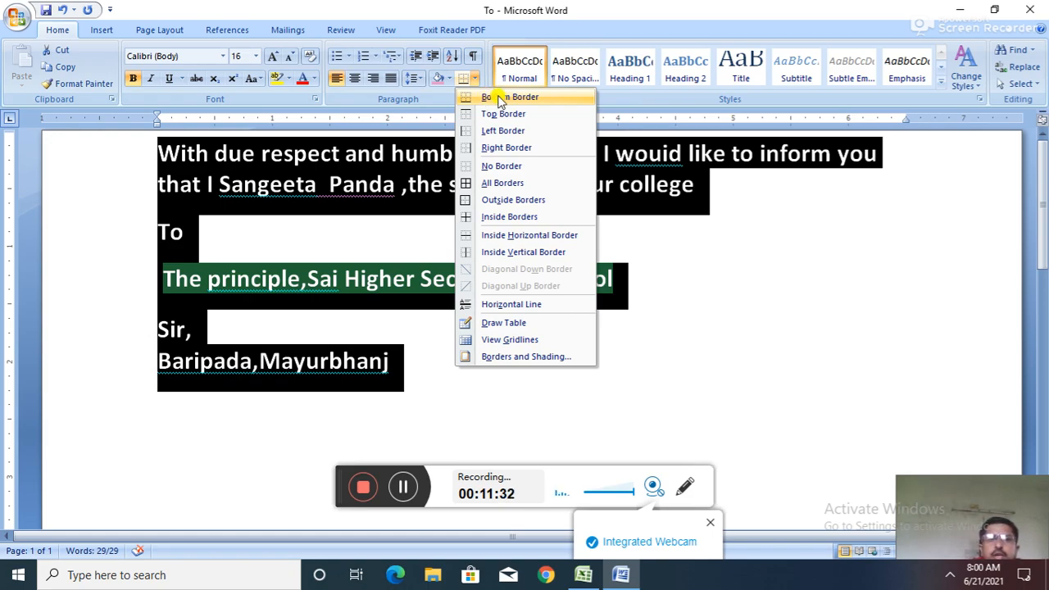
pyautogui.click(778, 201)
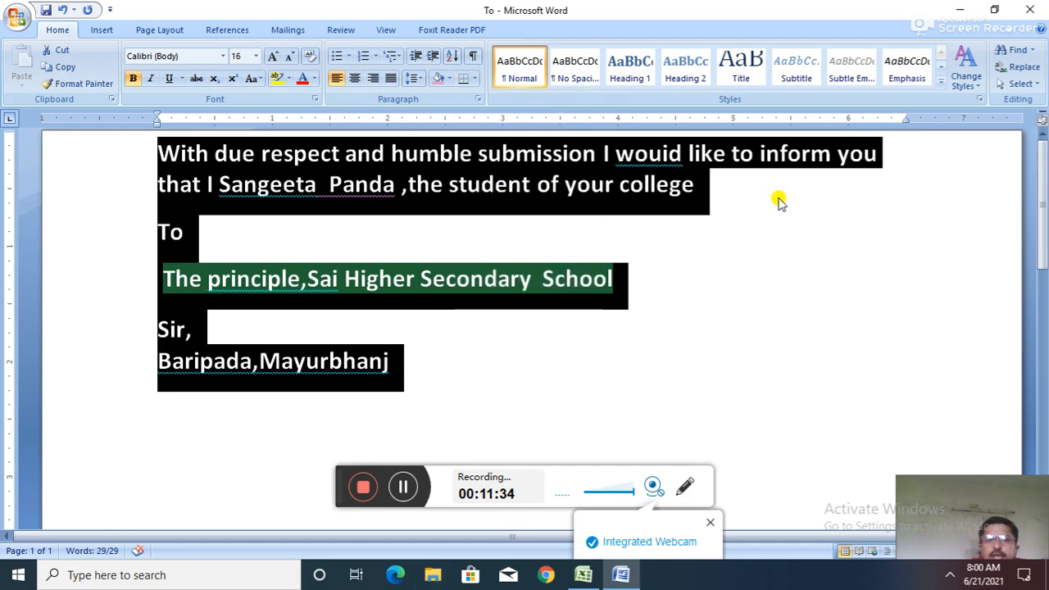
# - Add a top border to the letter's last paragraph
pyautogui.click(691, 359)
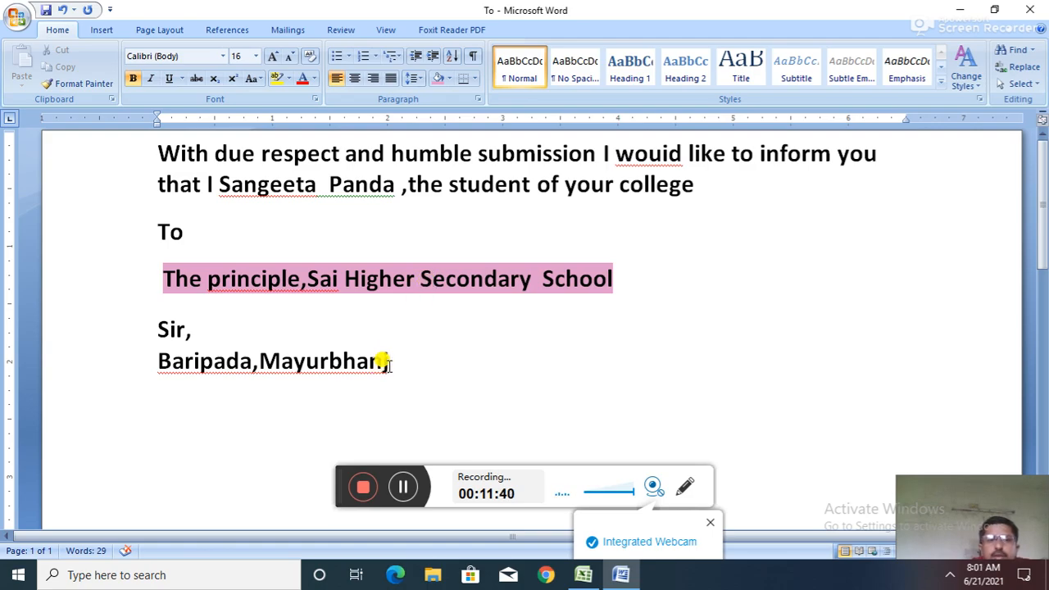
pyautogui.moveTo(387, 359); pyautogui.dragTo(201, 362)
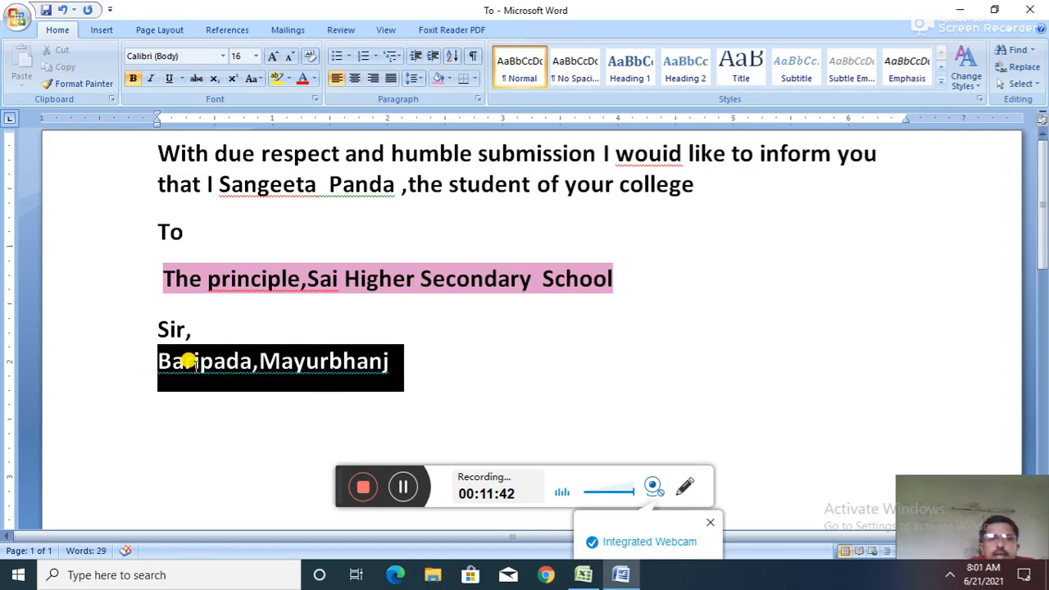
pyautogui.click(473, 78)
pyautogui.click(495, 114)
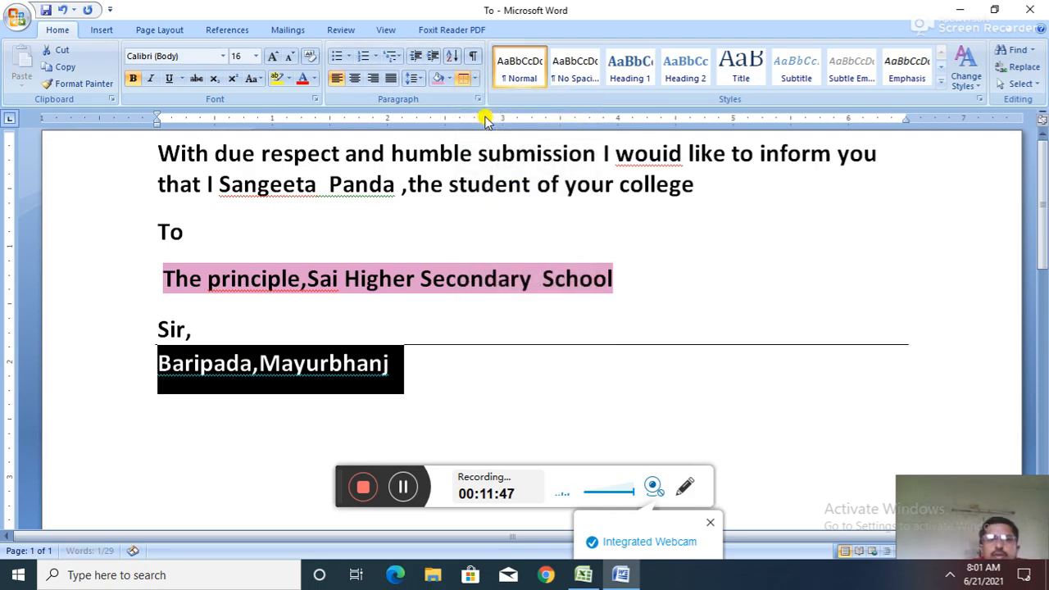
pyautogui.click(480, 376)
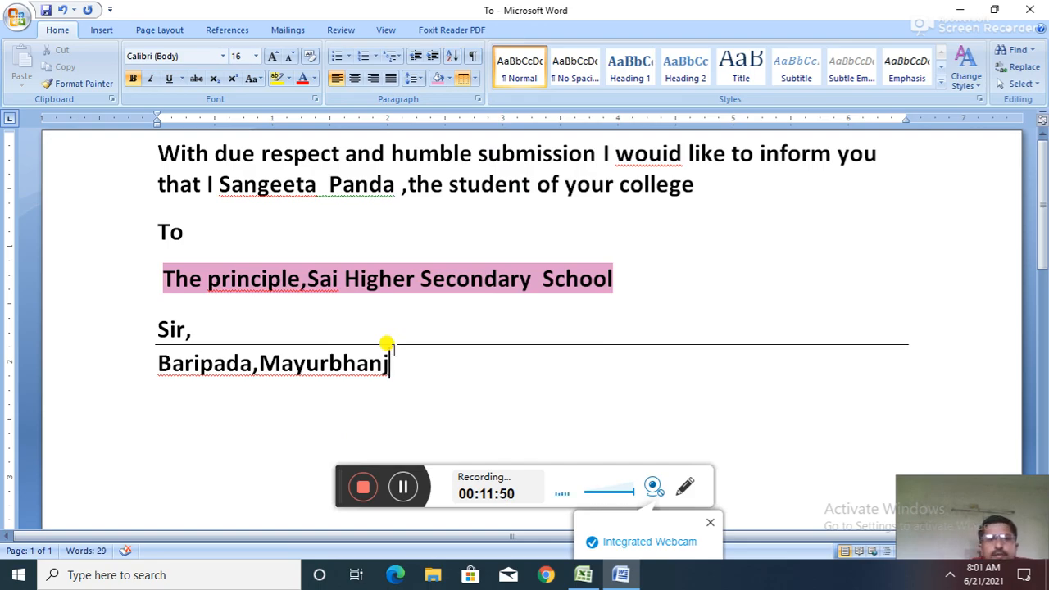
# - Clear the top border from the letter's last paragraph with No Border
pyautogui.moveTo(390, 349); pyautogui.dragTo(218, 349)
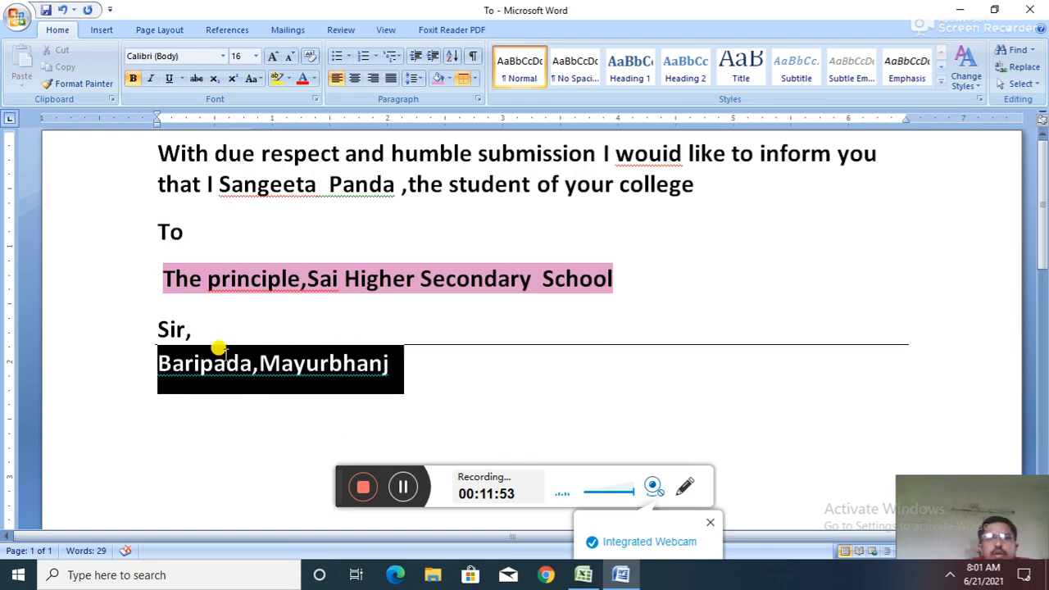
pyautogui.click(473, 82)
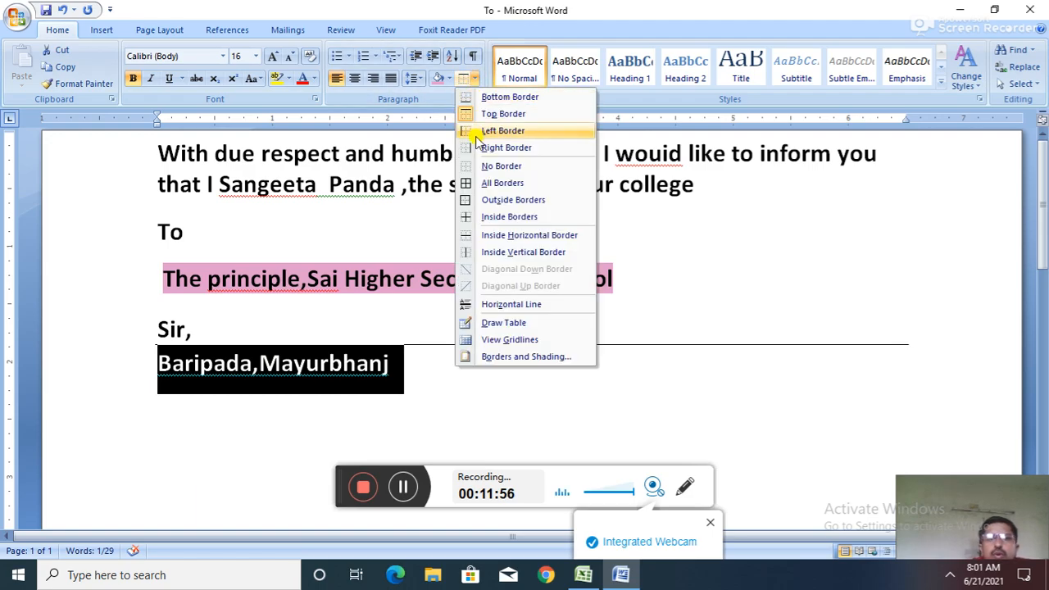
pyautogui.click(475, 165)
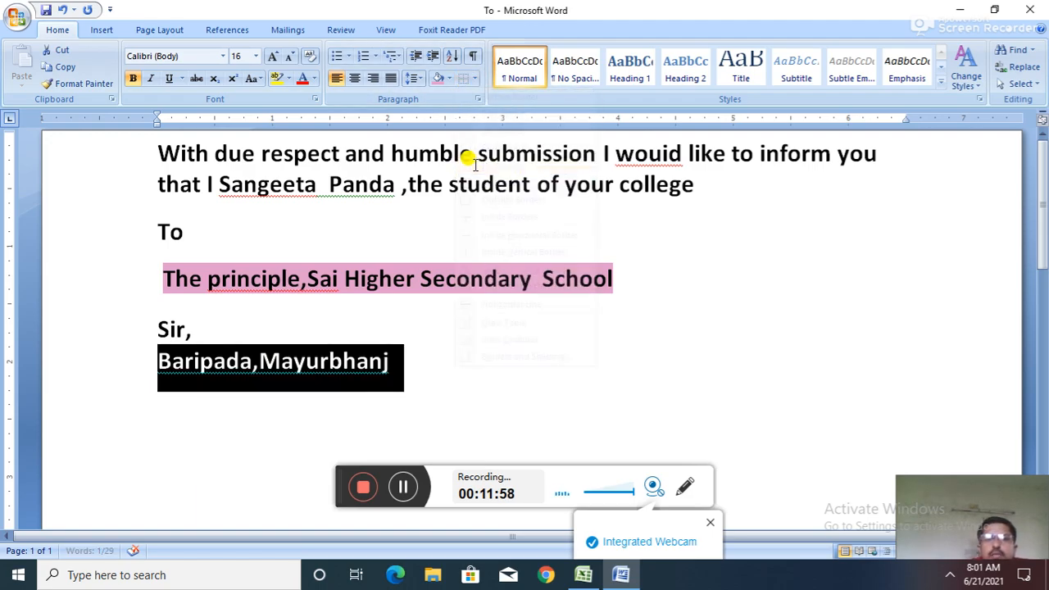
# - Try a bottom border on the letter's last paragraph, and clear it again with No Border
pyautogui.click(477, 82)
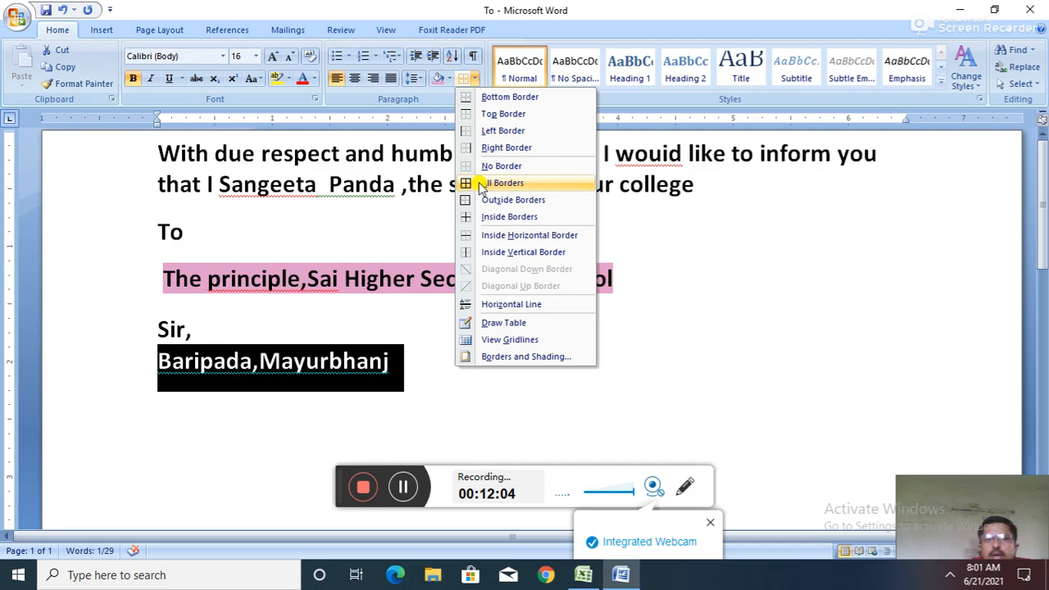
pyautogui.click(499, 98)
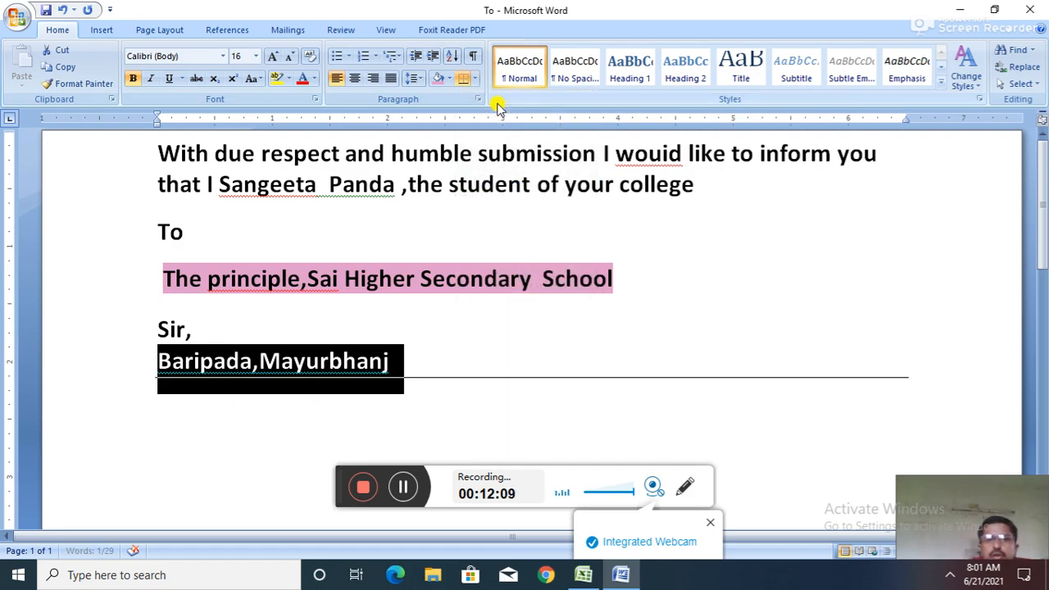
pyautogui.click(499, 386)
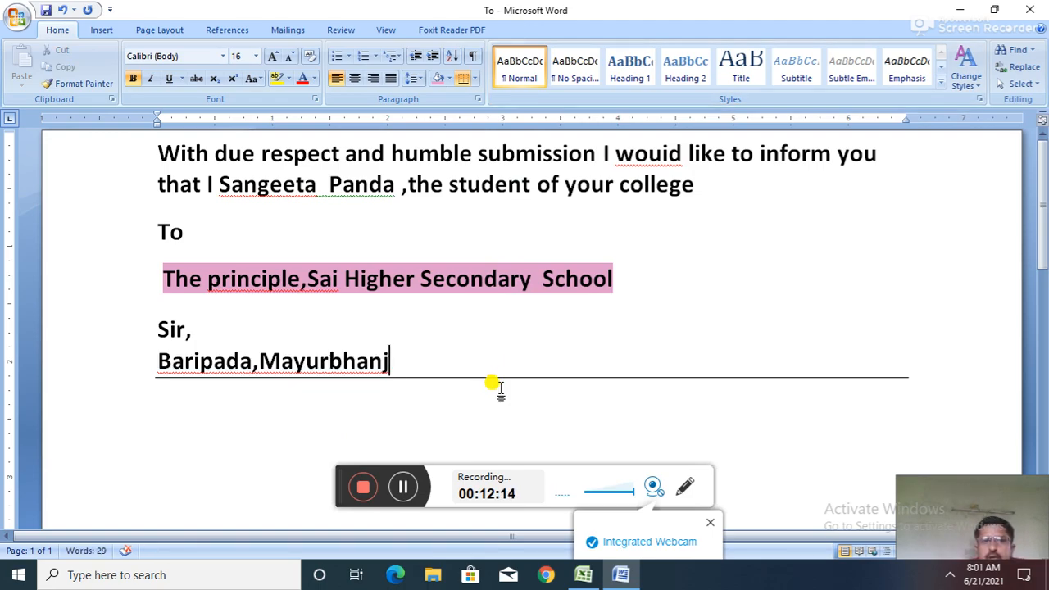
pyautogui.click(474, 80)
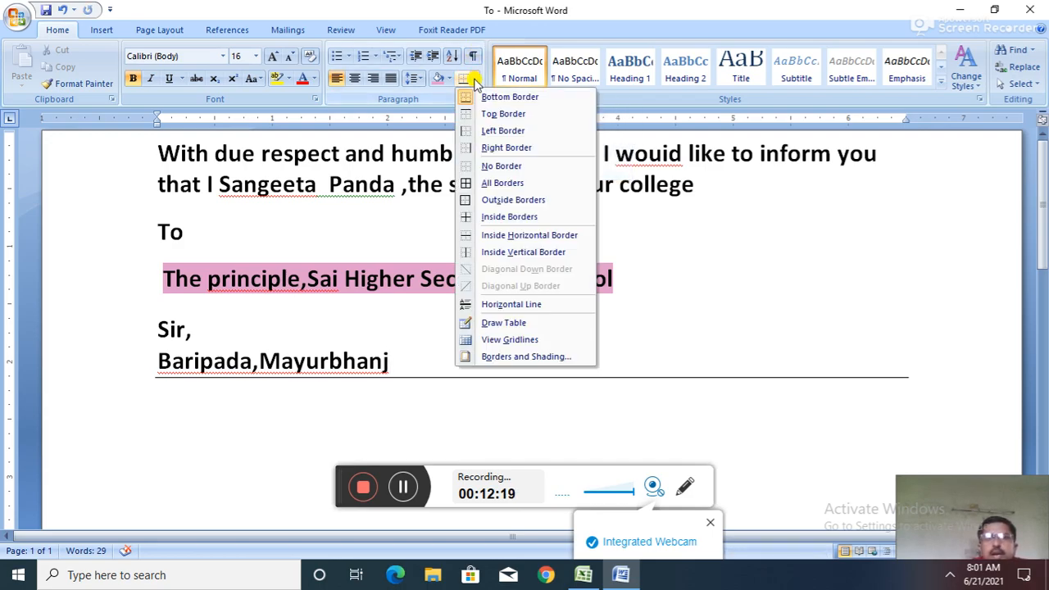
pyautogui.click(480, 168)
# - Put outside borders around the letter's last paragraph
pyautogui.moveTo(392, 361); pyautogui.dragTo(227, 358)
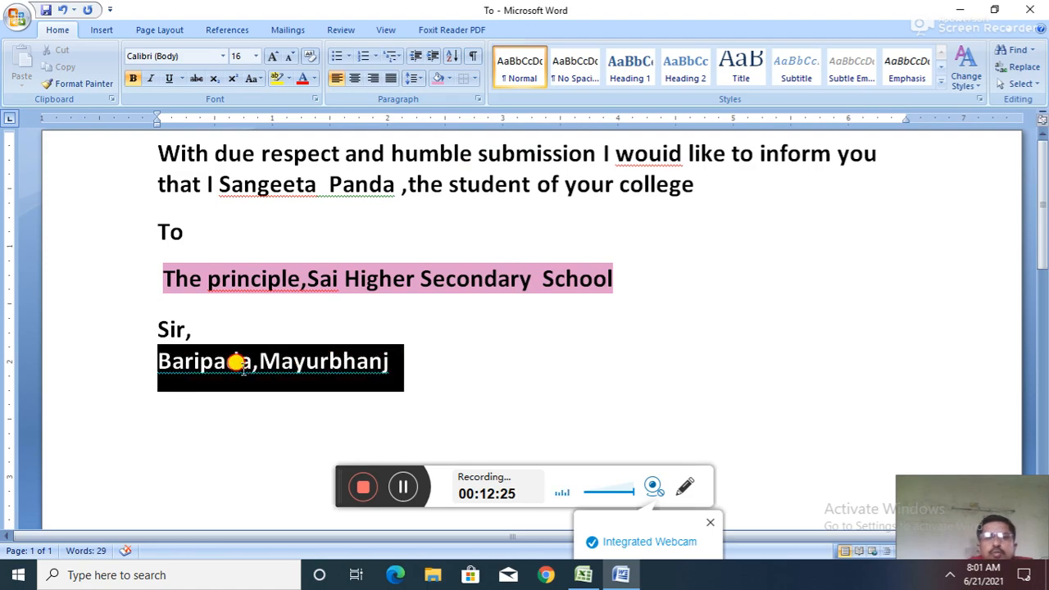
pyautogui.click(477, 82)
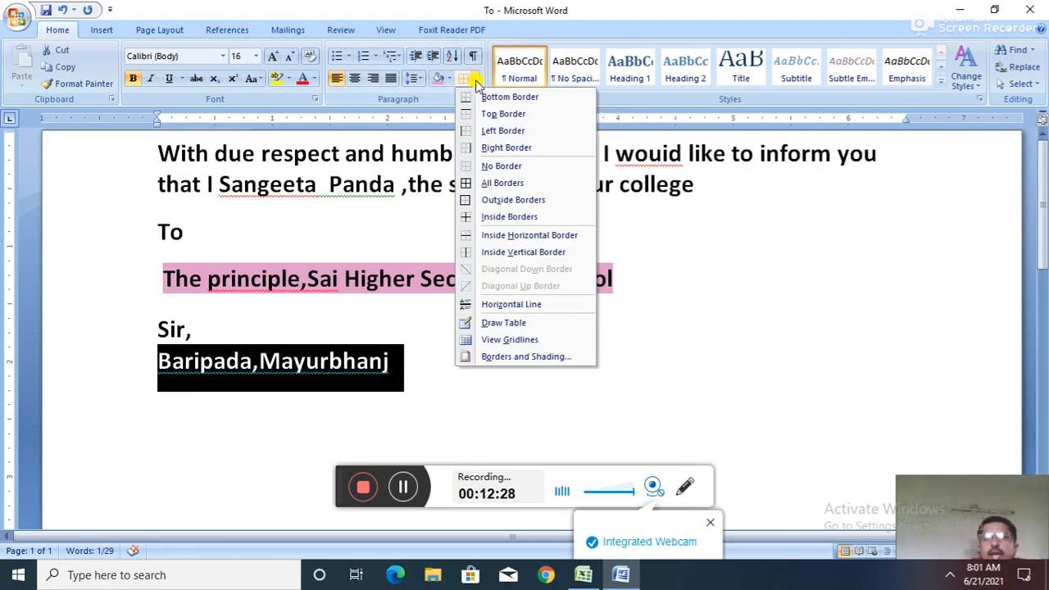
pyautogui.click(483, 201)
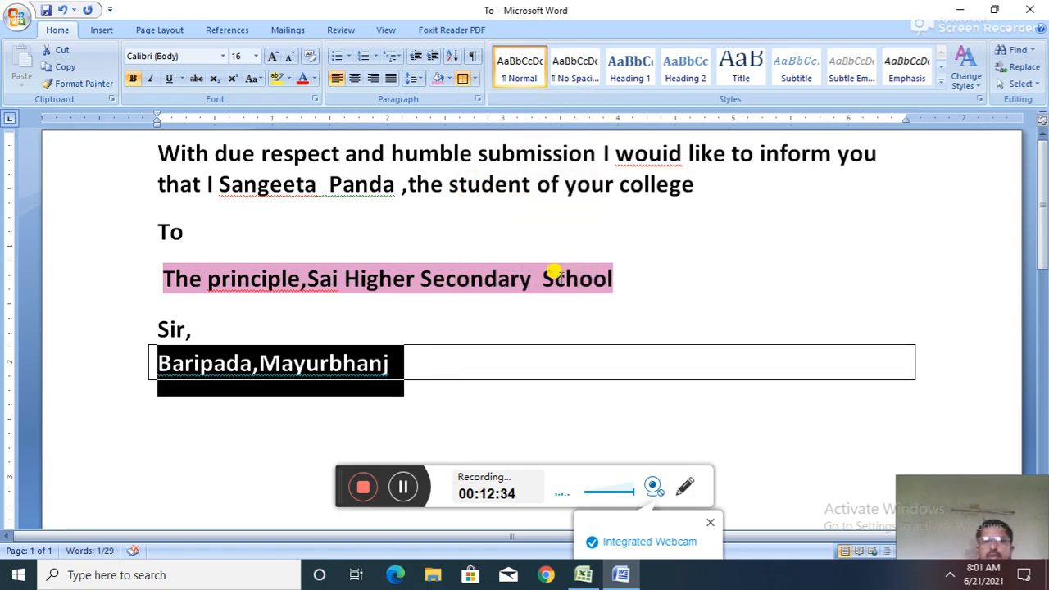
pyautogui.click(514, 311)
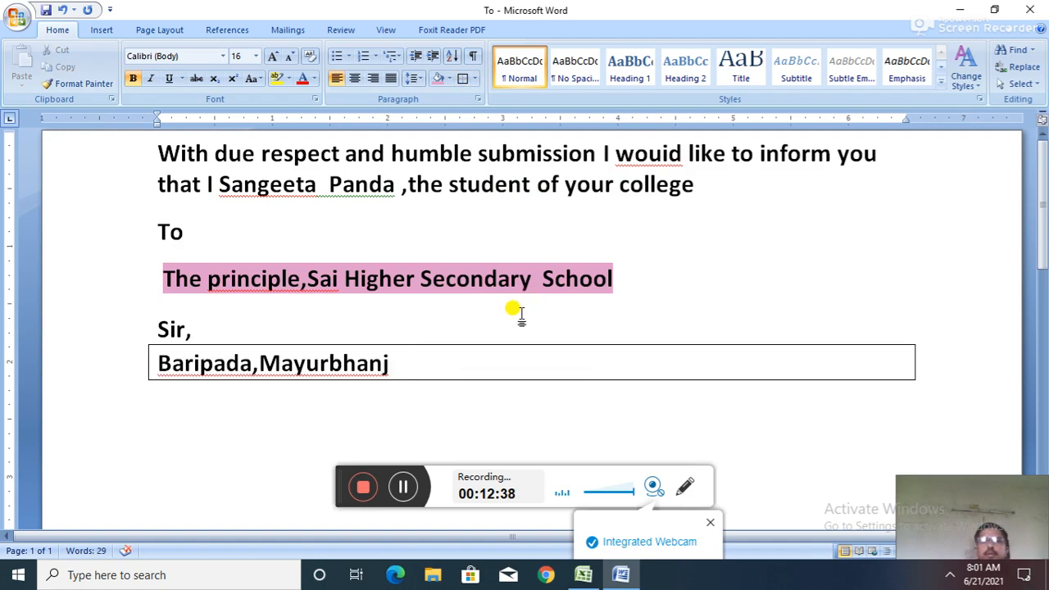
# - Apply All Borders to the shaded paragraph that begins with "The principle"
pyautogui.moveTo(614, 279); pyautogui.dragTo(153, 276)
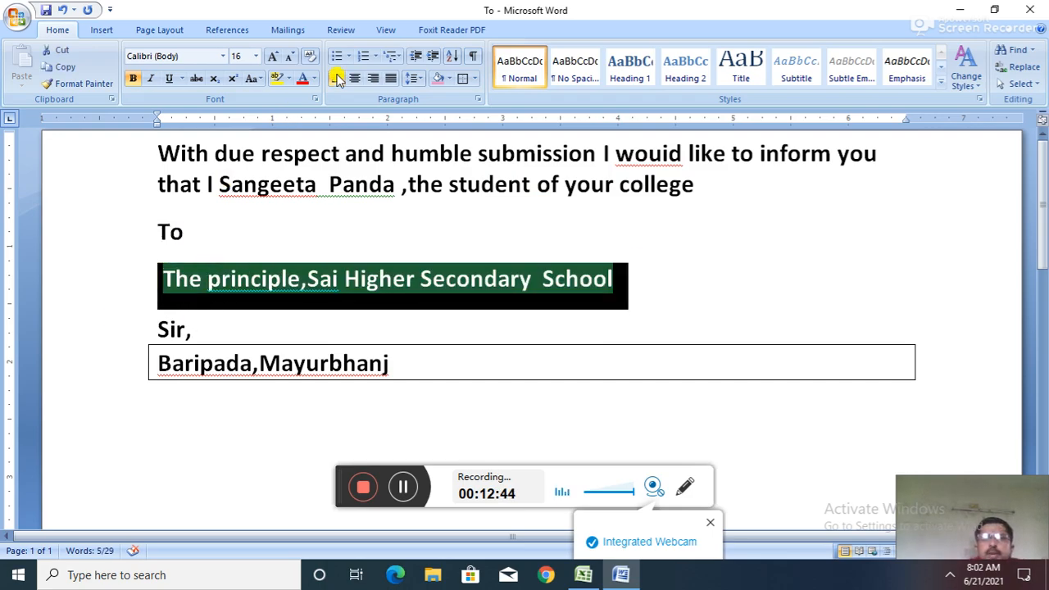
pyautogui.click(477, 79)
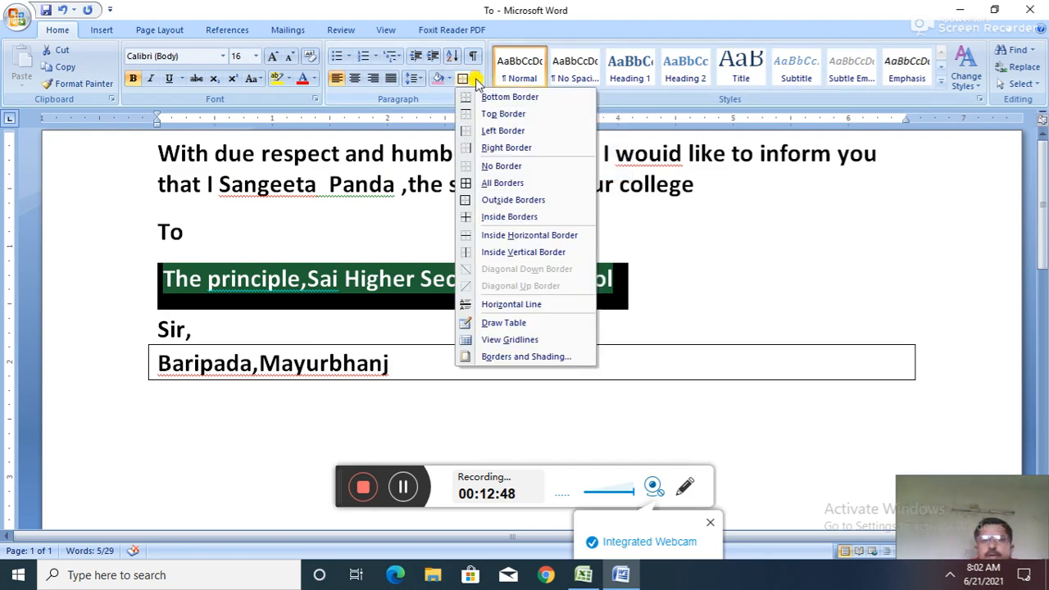
pyautogui.click(487, 184)
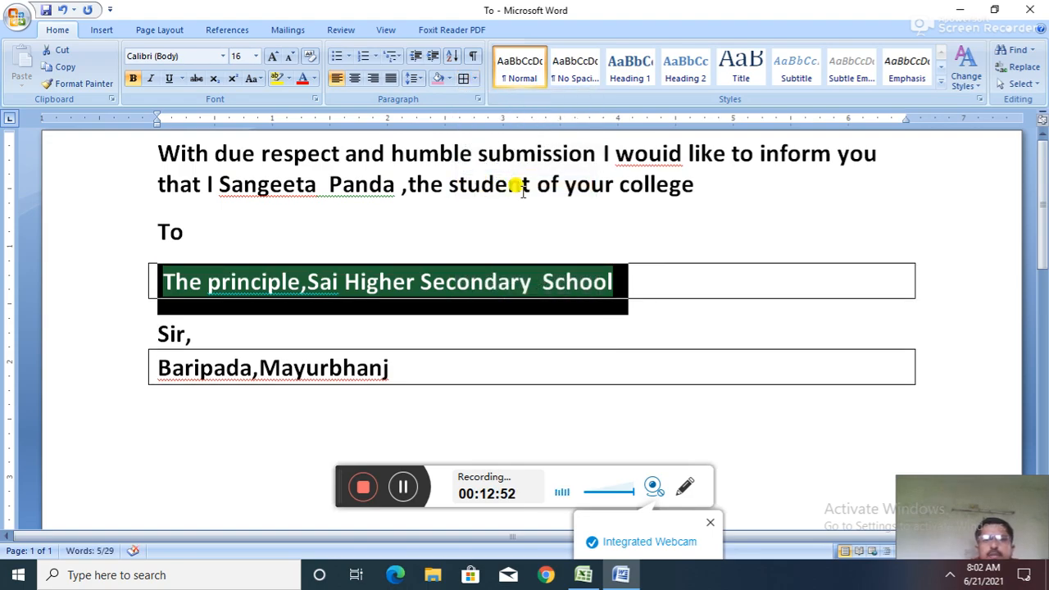
pyautogui.click(480, 206)
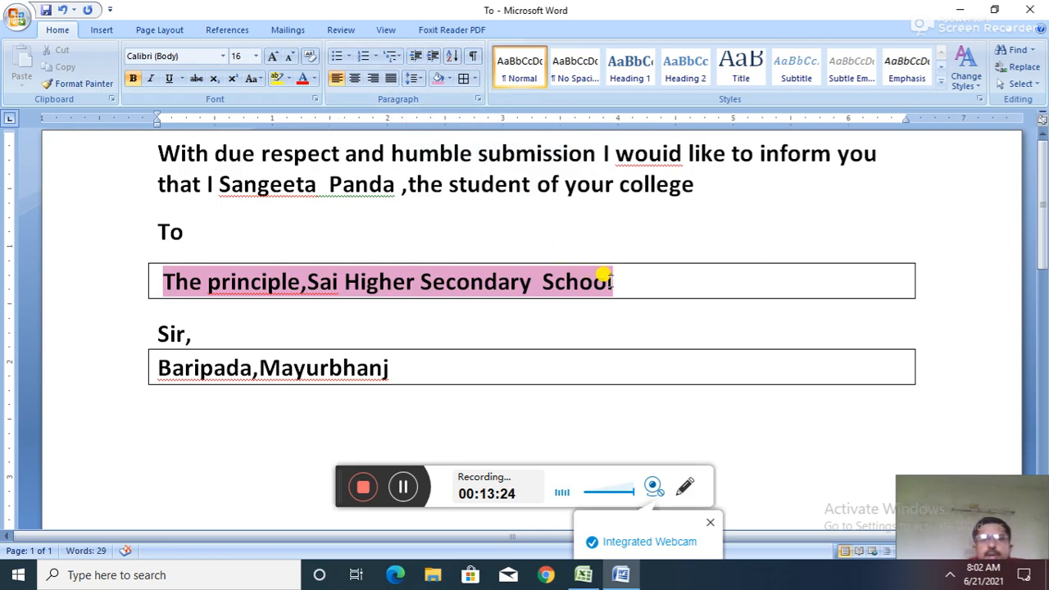
pyautogui.scroll(3, 604, 276)
pyautogui.scroll(-3, 604, 276)
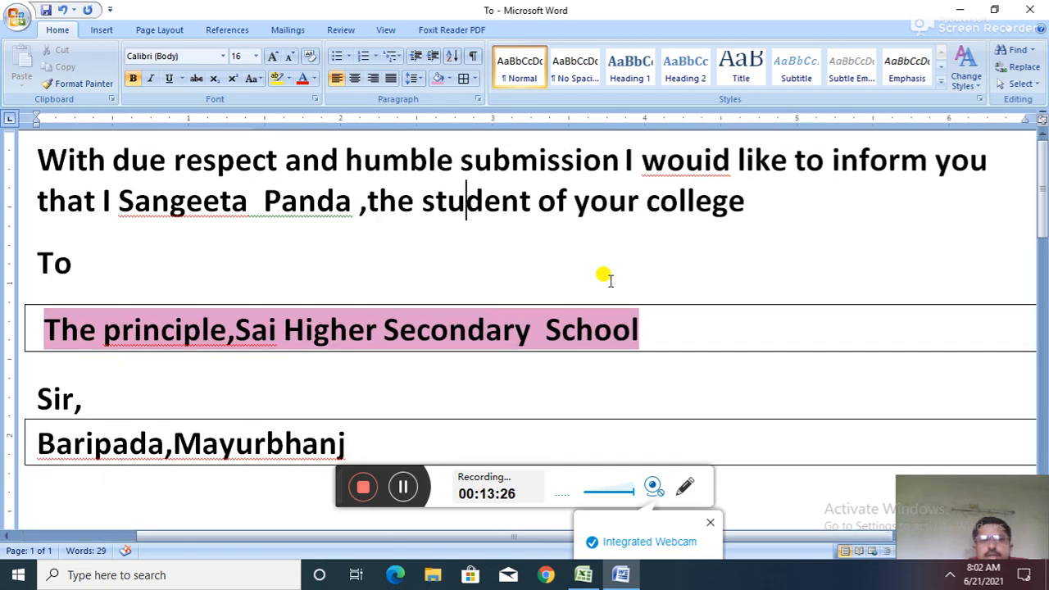
pyautogui.click(407, 407)
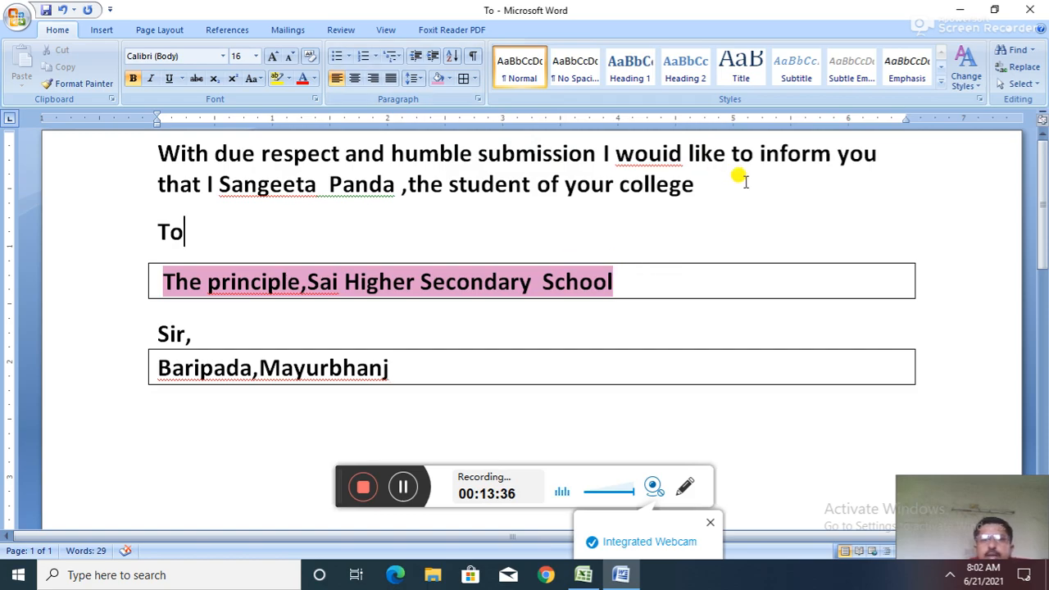
# - Increase the indent of the "With due respect" paragraph by two levels
pyautogui.moveTo(721, 178); pyautogui.dragTo(182, 186)
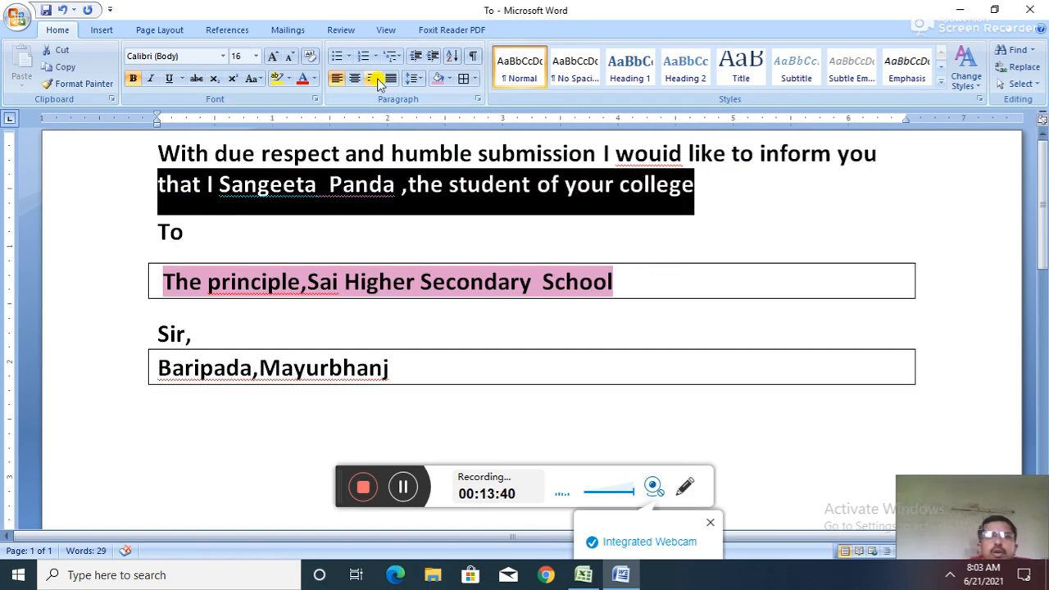
pyautogui.click(434, 59)
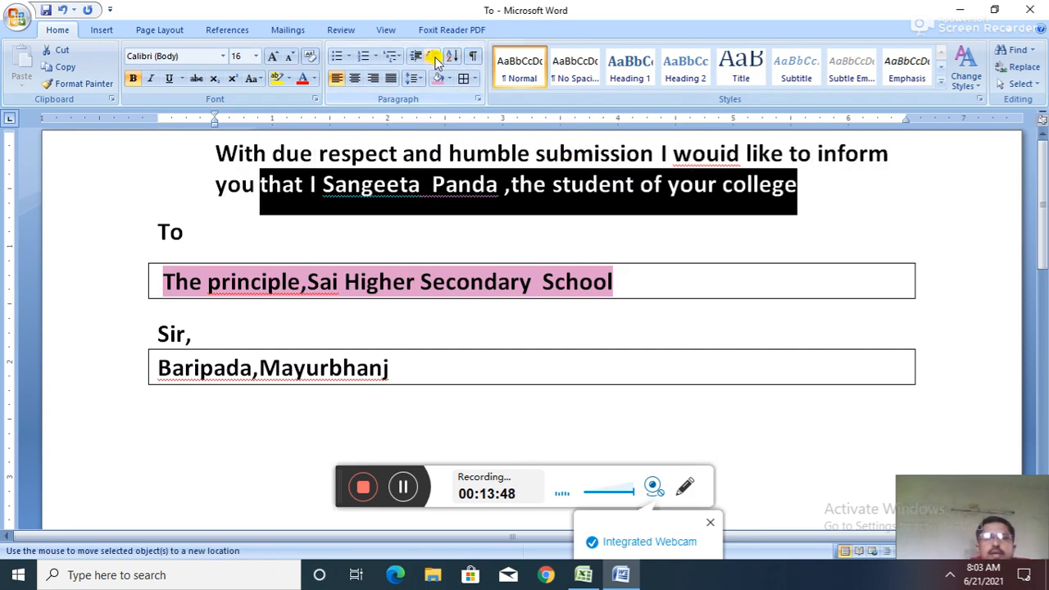
pyautogui.click(434, 59)
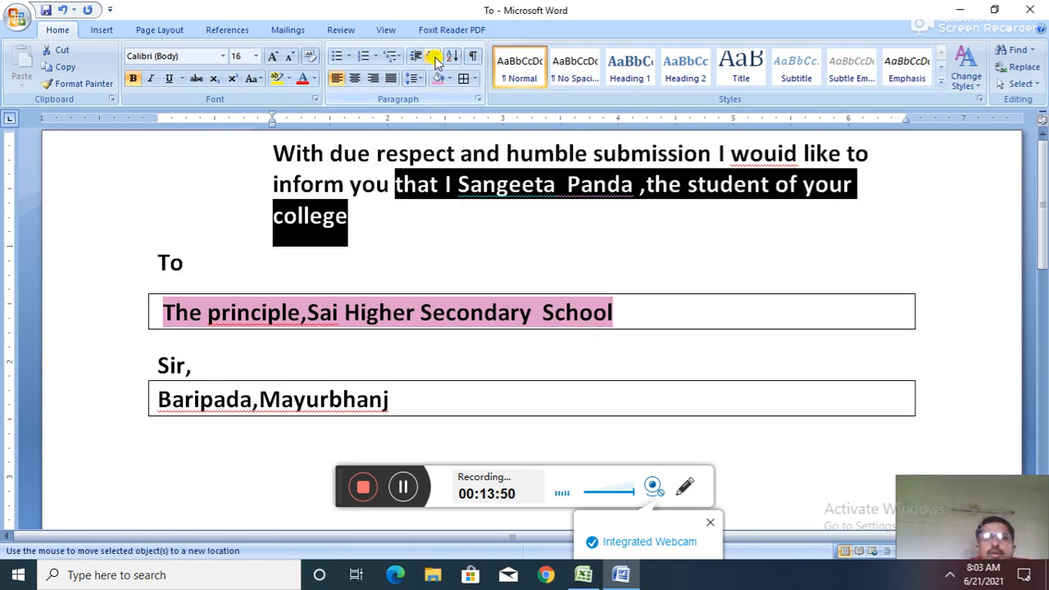
# - Decrease the indent of the "With due respect" paragraph by two levels, back to the left margin
pyautogui.click(416, 59)
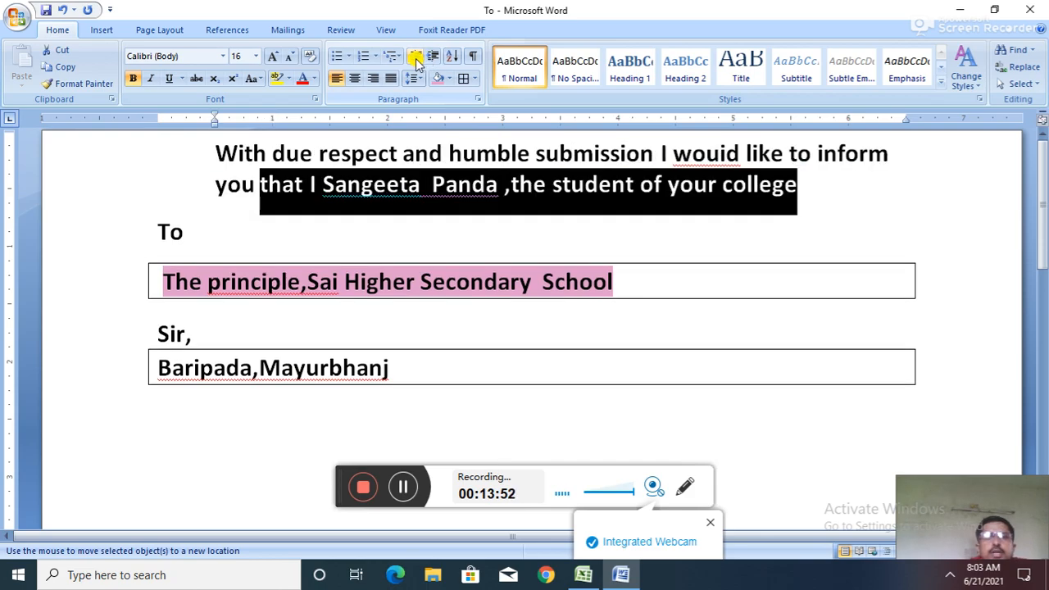
pyautogui.click(416, 59)
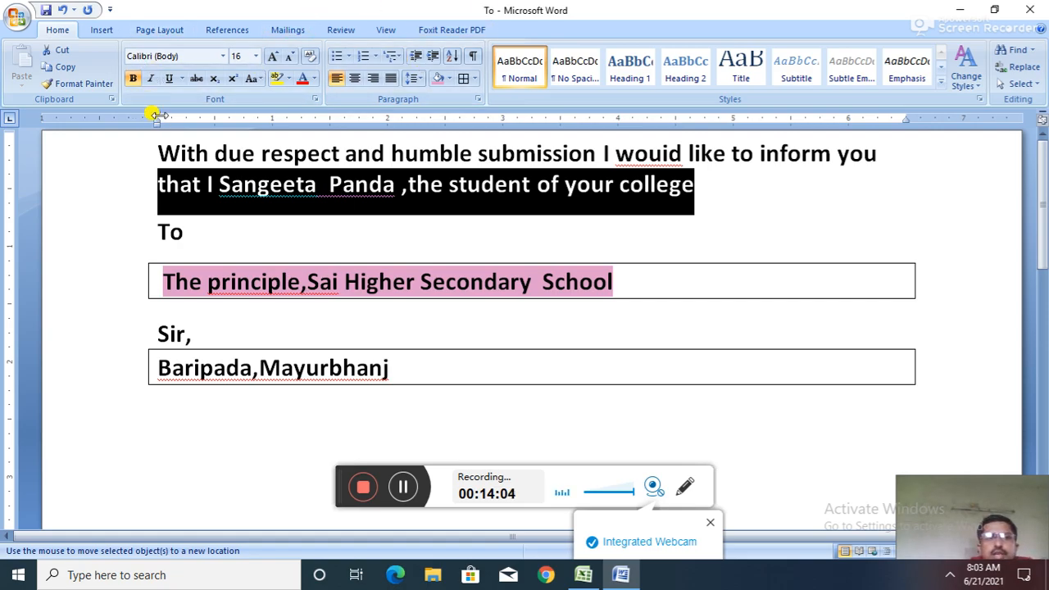
# - Try a two-level indent on the "With due respect" paragraph, and remove both levels again
pyautogui.click(438, 58)
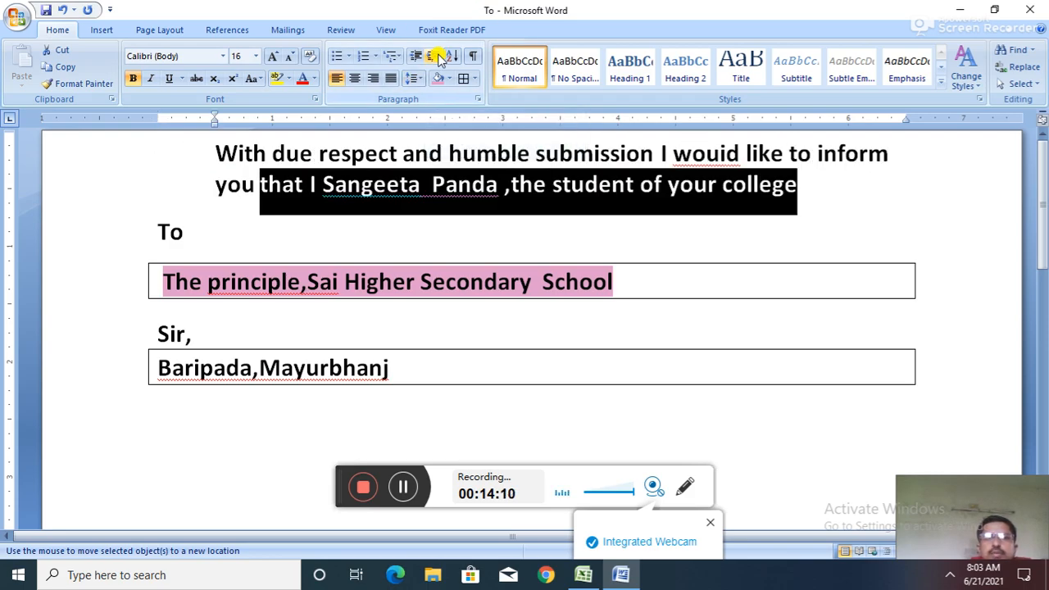
pyautogui.click(439, 58)
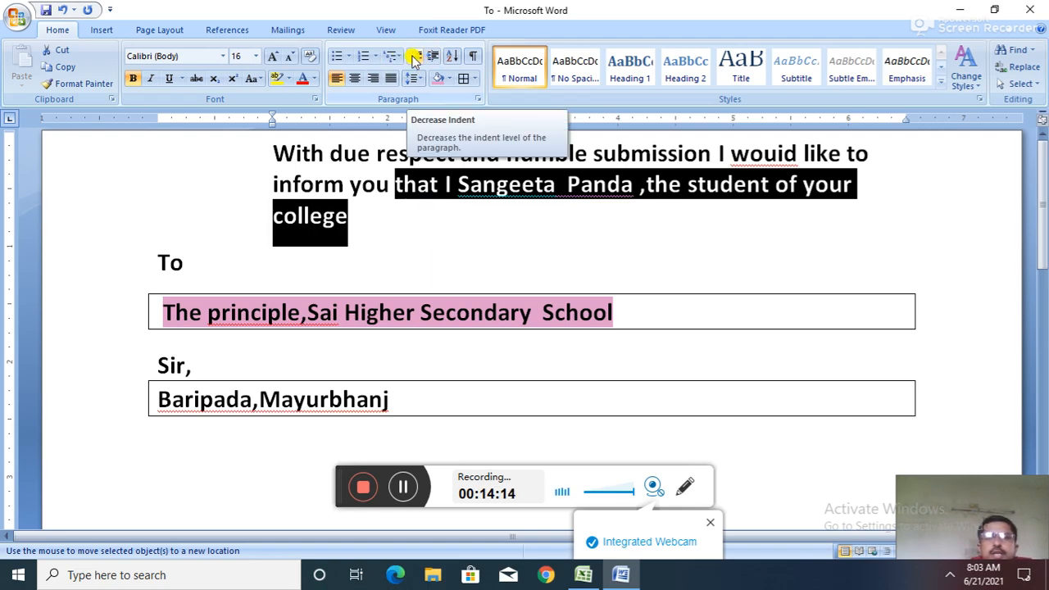
pyautogui.click(413, 58)
pyautogui.click(414, 58)
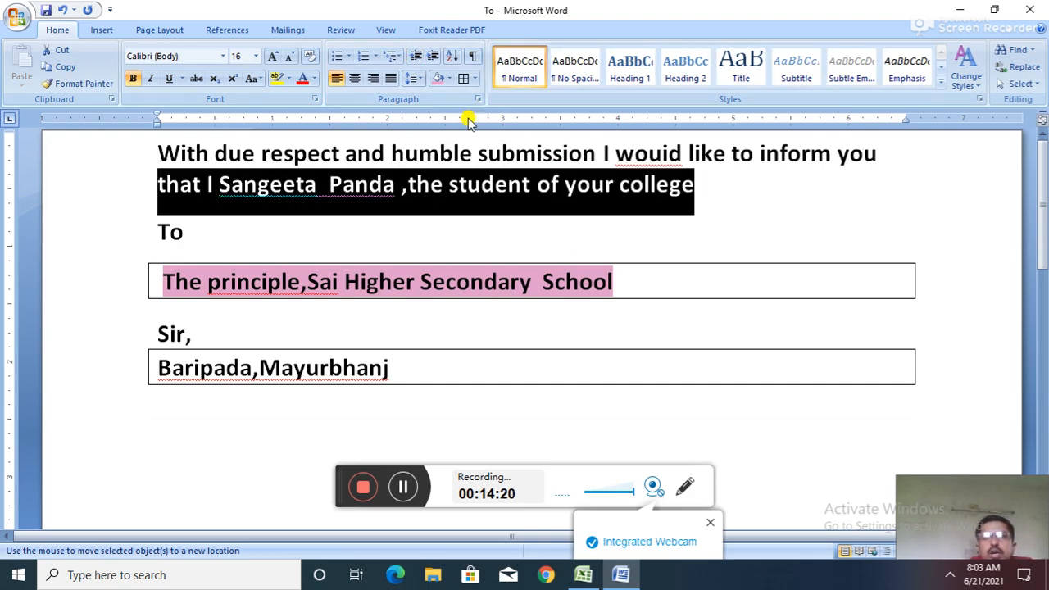
# - Show the paragraph marks and other hidden formatting symbols throughout the letter
pyautogui.click(474, 57)
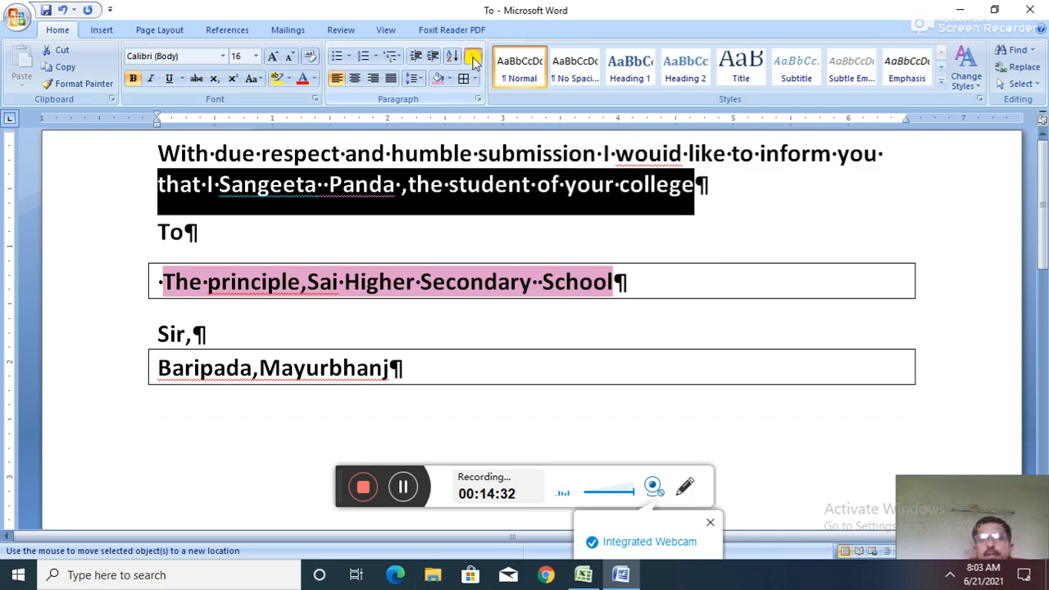